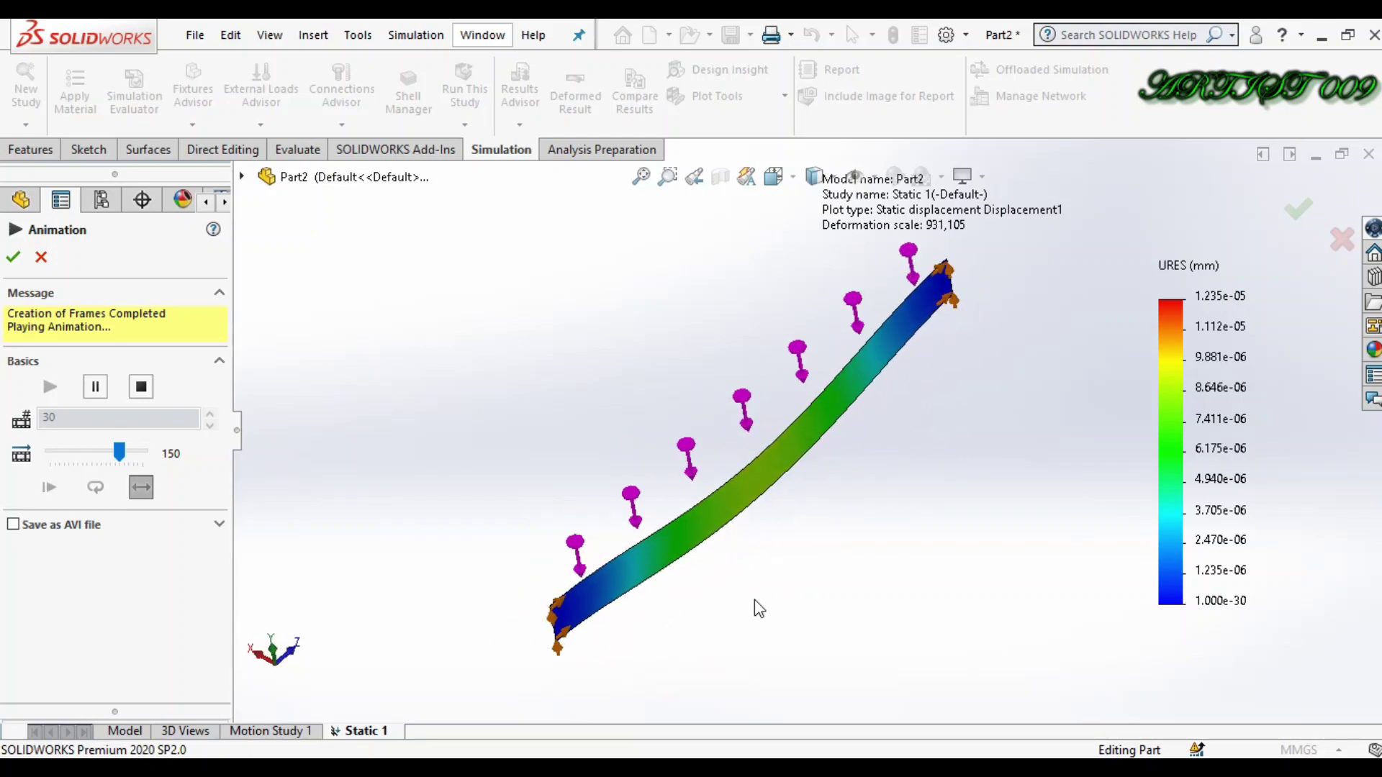
Step: Examine the beam's animated displacement plot from several viewing angles and close the animation
{"action": "key", "text": "Right"}
{"action": "key", "text": "Right"}
{"action": "key", "text": "Right"}
{"action": "key", "text": "Right"}
{"action": "key", "text": "Right"}
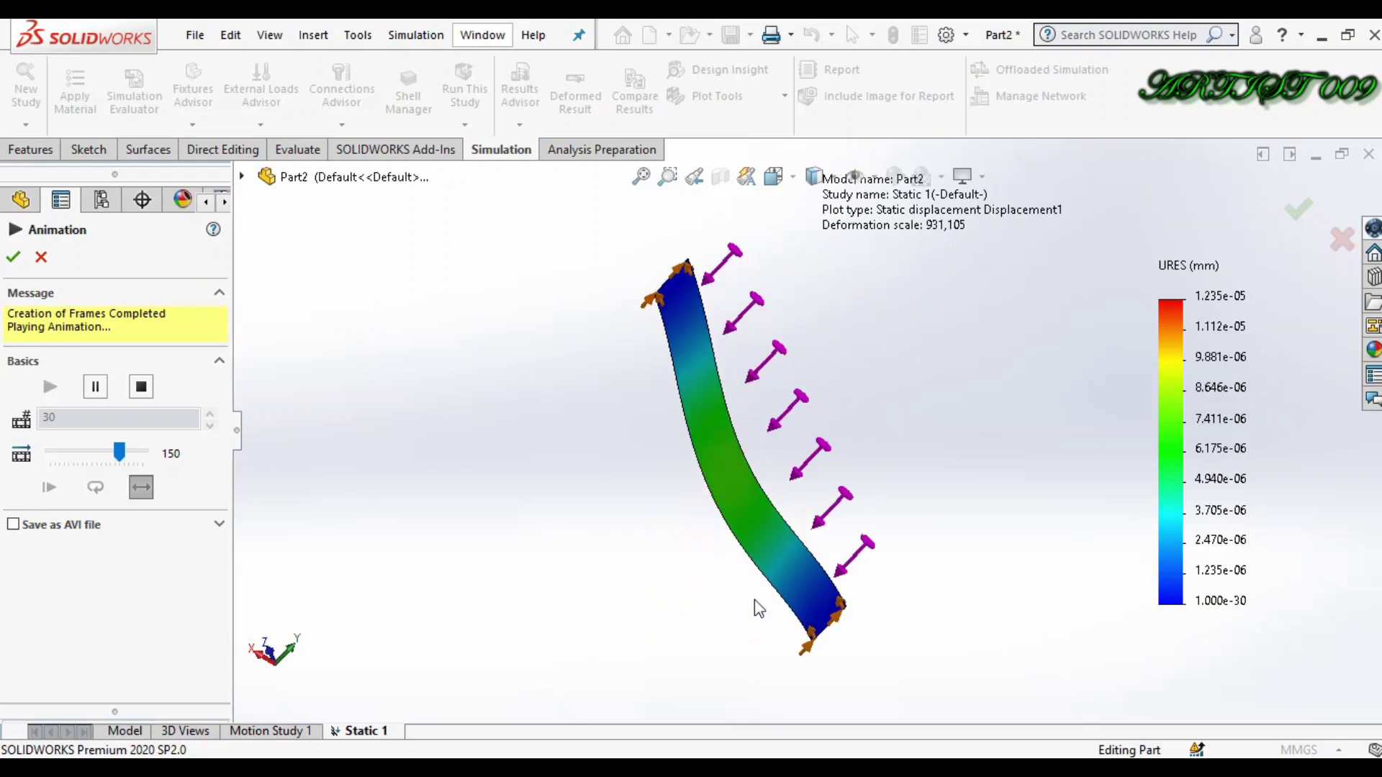
{"action": "key", "text": "Left"}
{"action": "key", "text": "Left"}
{"action": "key", "text": "Left"}
{"action": "key", "text": "Left"}
{"action": "key", "text": "Left"}
{"action": "key", "text": "Left"}
{"action": "key", "text": "Left"}
{"action": "key", "text": "Left"}
{"action": "key", "text": "Left"}
{"action": "key", "text": "Left"}
{"action": "key", "text": "Left"}
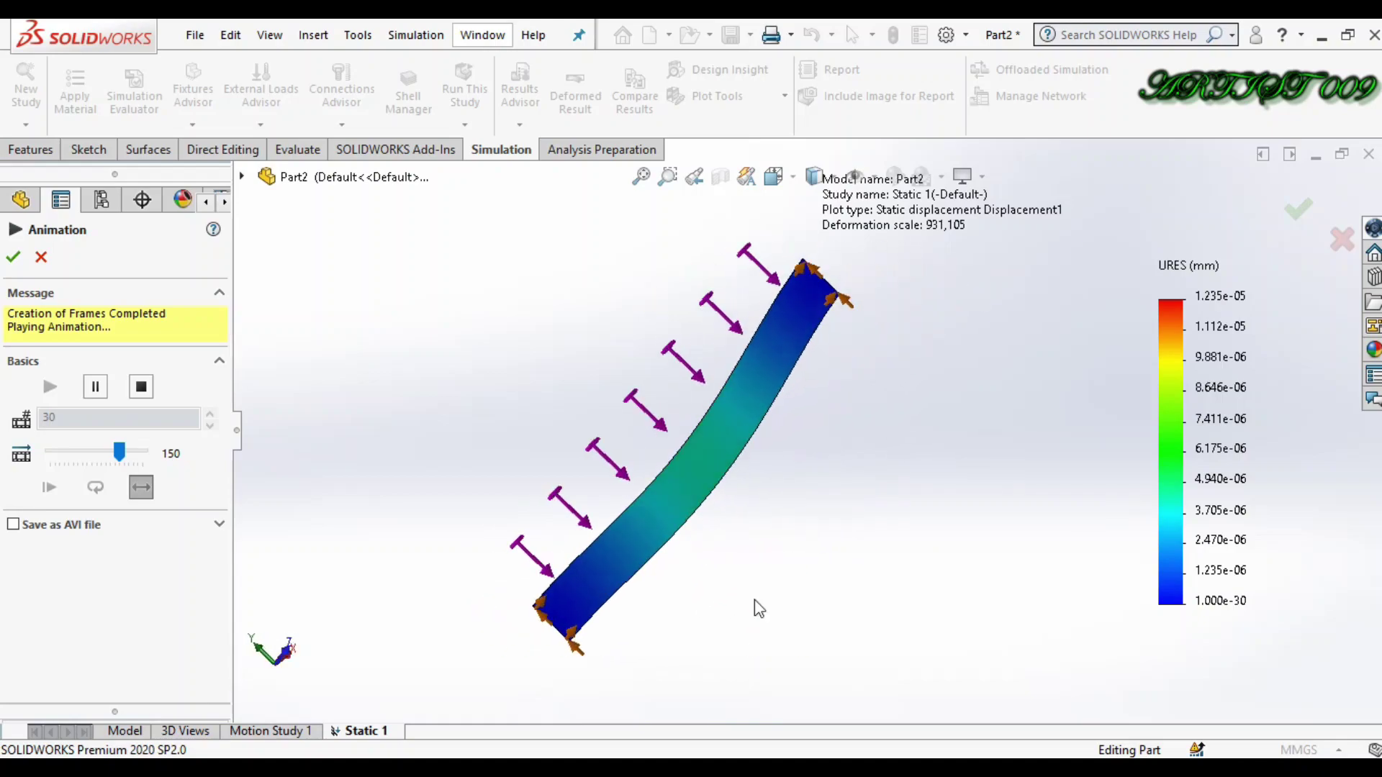
{"action": "key", "text": "Right"}
{"action": "key", "text": "Right"}
{"action": "key", "text": "Right"}
{"action": "key", "text": "Right"}
{"action": "key", "text": "Right"}
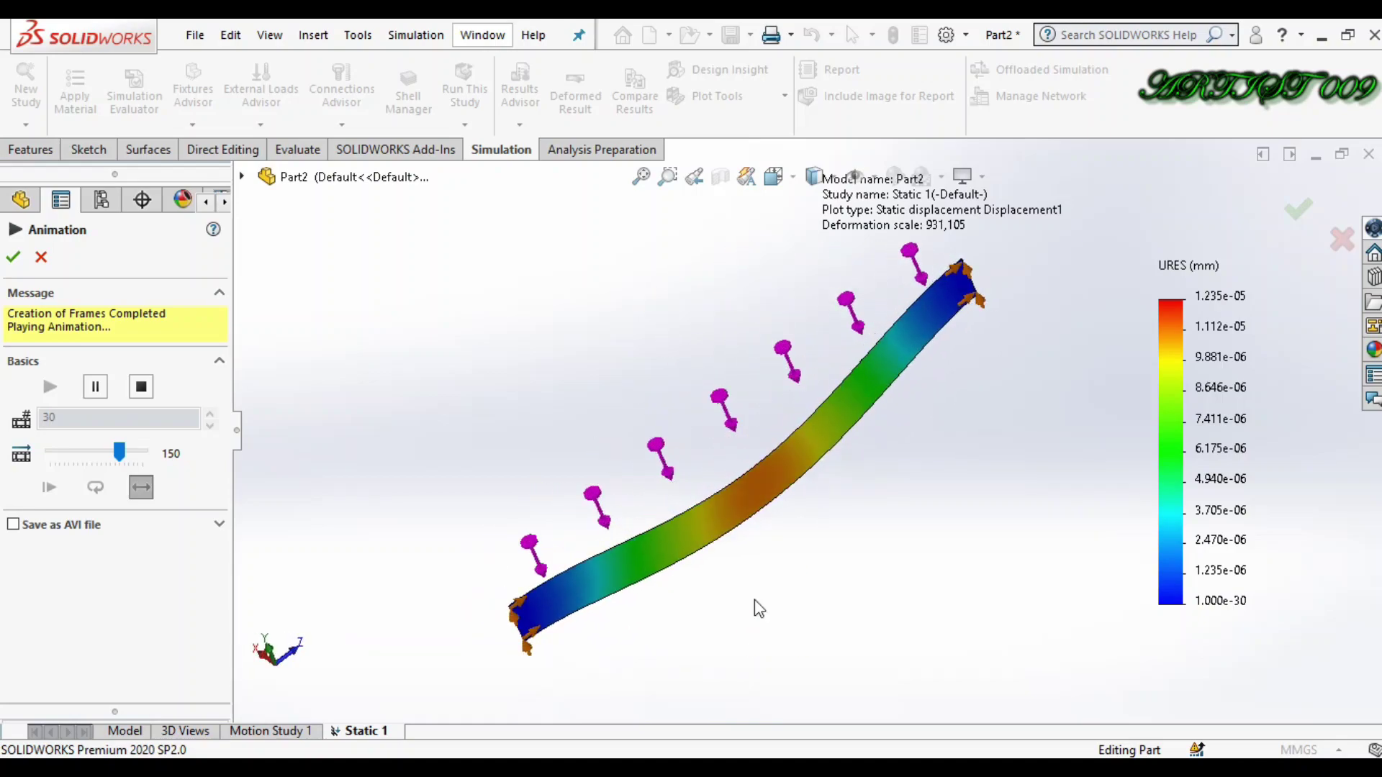
{"action": "key", "text": "Left"}
{"action": "key", "text": "Left"}
{"action": "key", "text": "Left"}
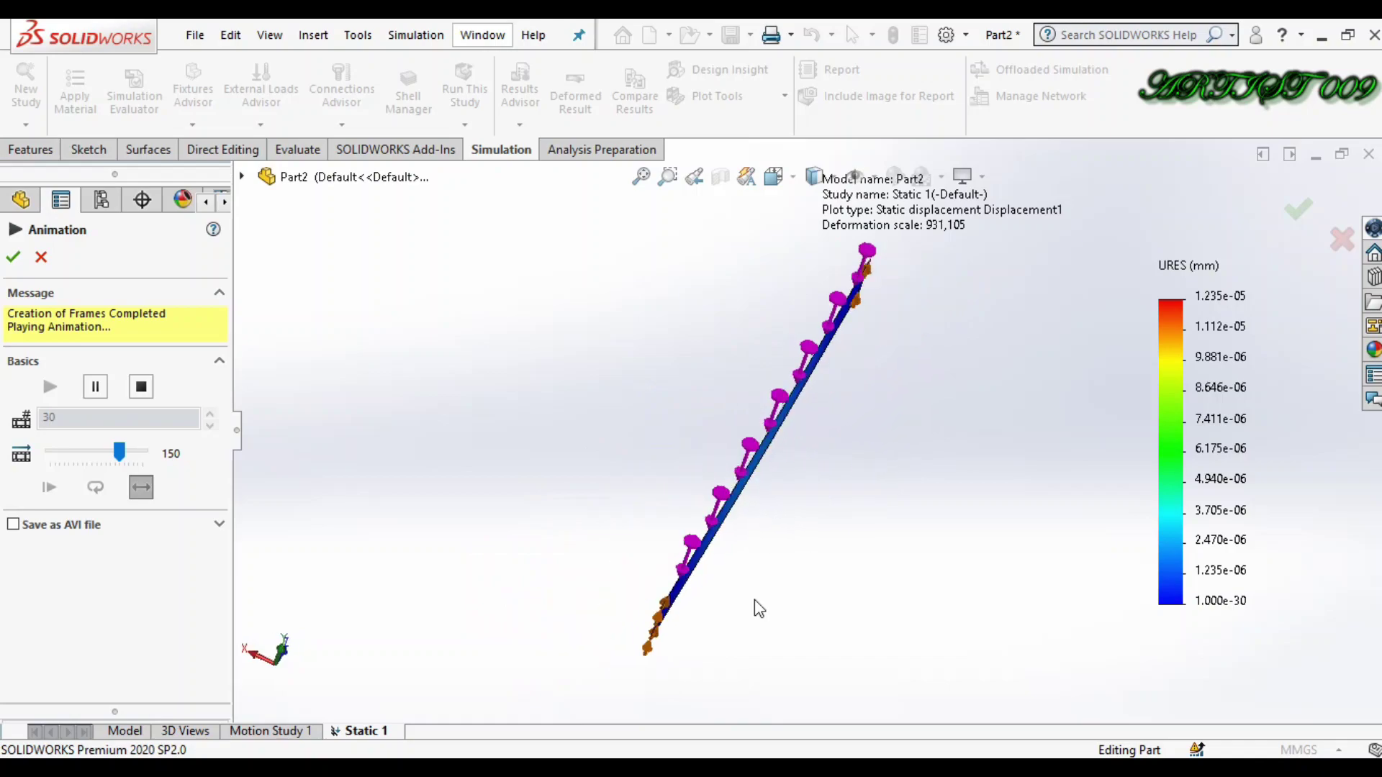
{"action": "key", "text": "Left"}
{"action": "key", "text": "Left"}
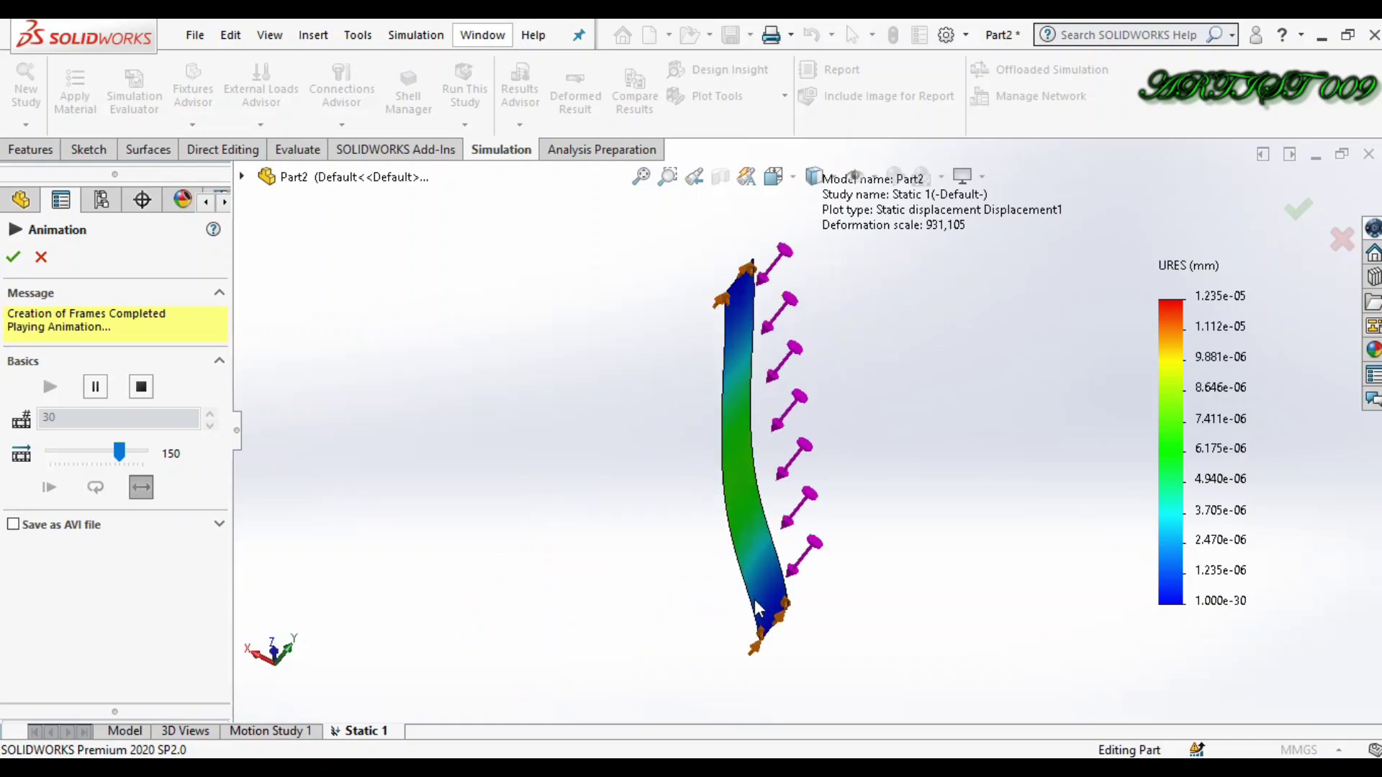
{"action": "key", "text": "Left"}
{"action": "key", "text": "Left"}
{"action": "key", "text": "Left"}
{"action": "key", "text": "Left"}
{"action": "key", "text": "Left"}
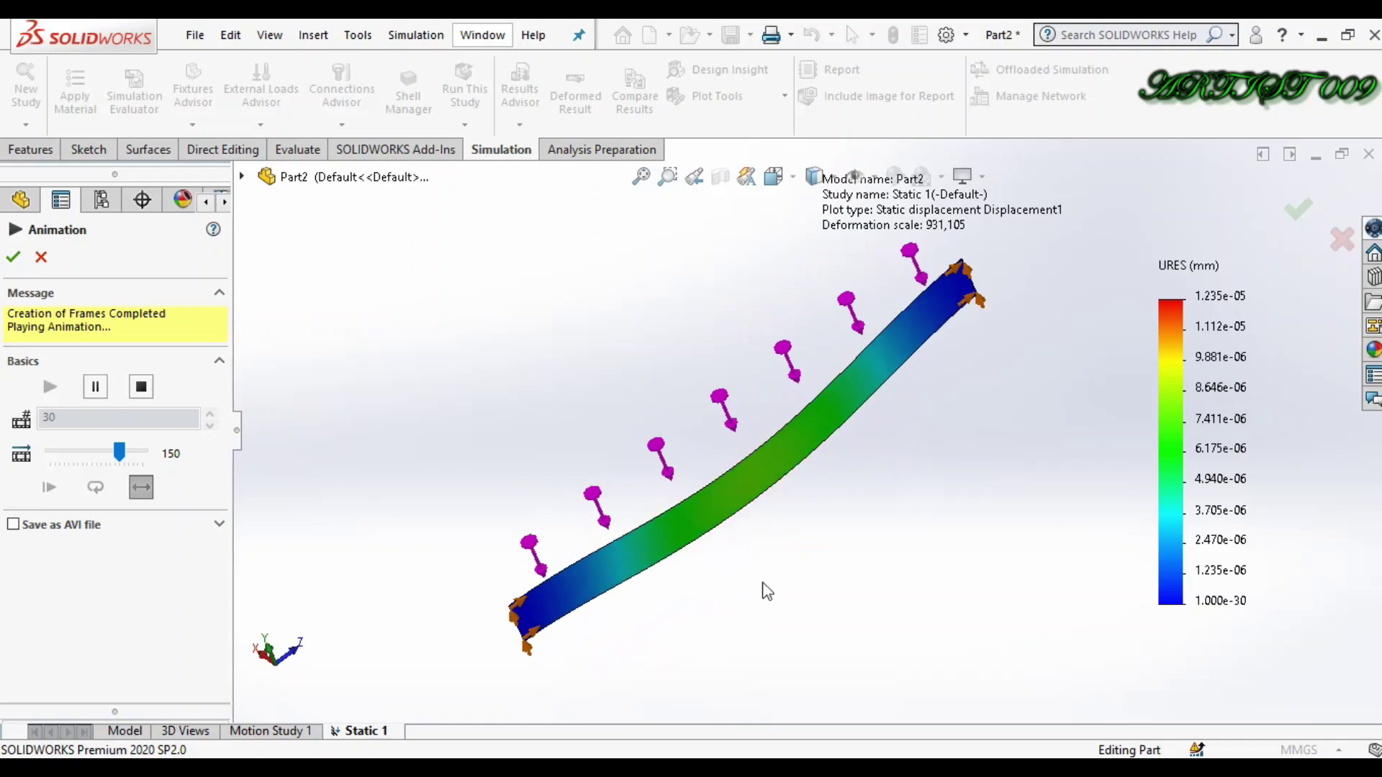
{"action": "key", "text": "Left"}
{"action": "key", "text": "Left"}
{"action": "key", "text": "Left"}
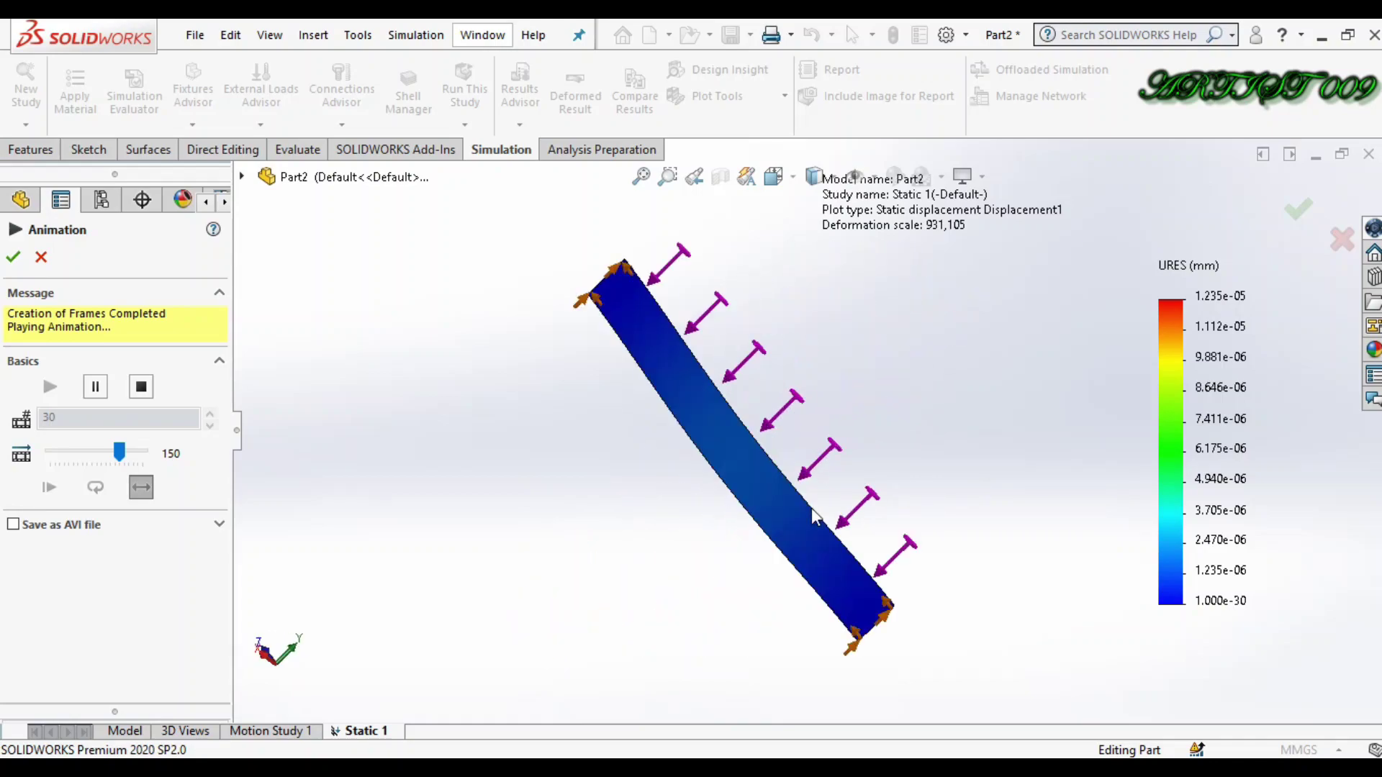
{"action": "key", "text": "Right"}
{"action": "key", "text": "Right"}
{"action": "key", "text": "Right"}
{"action": "key", "text": "Right"}
{"action": "key", "text": "Right"}
{"action": "key", "text": "Right"}
{"action": "key", "text": "Right"}
{"action": "key", "text": "Right"}
{"action": "key", "text": "Down"}
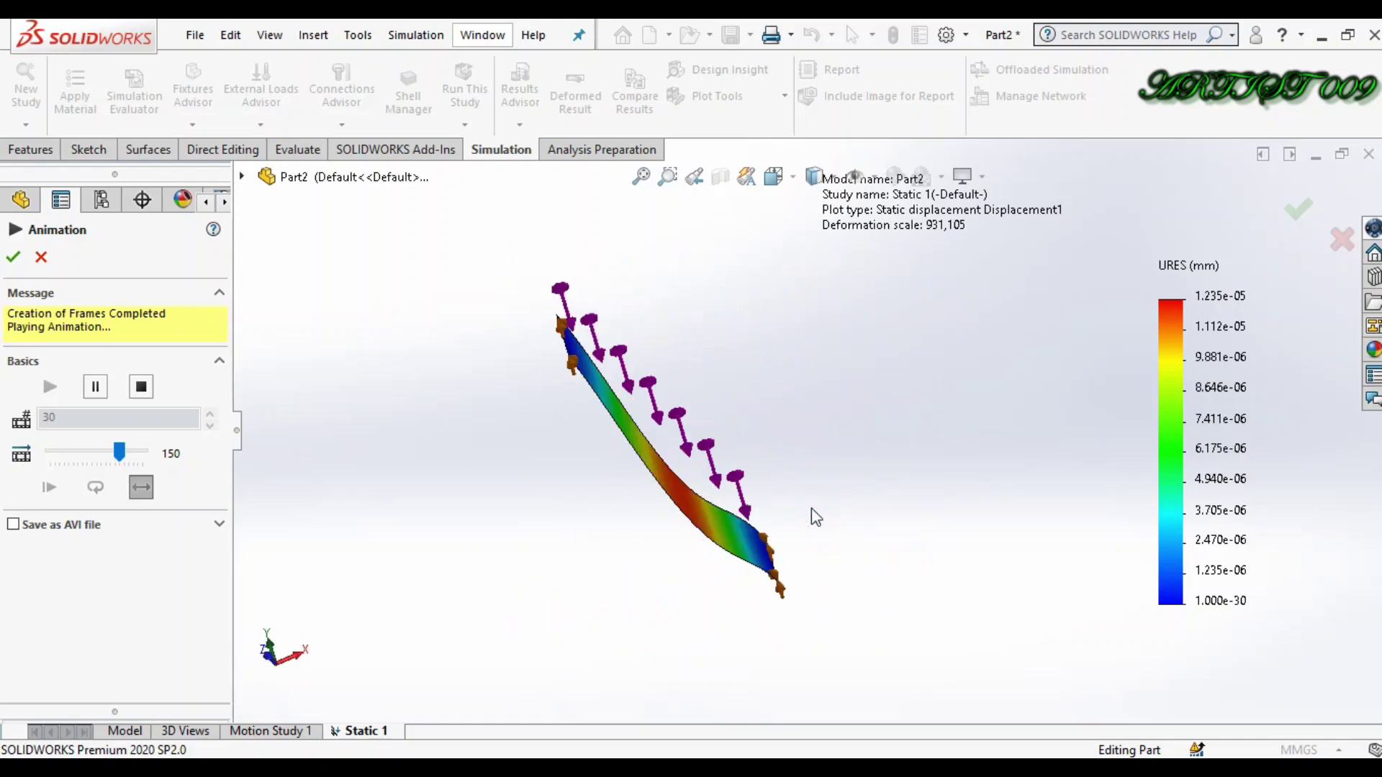
{"action": "key", "text": "Down"}
{"action": "key", "text": "Down"}
{"action": "key", "text": "Down"}
{"action": "key", "text": "Down"}
{"action": "key", "text": "Down"}
{"action": "key", "text": "Right"}
{"action": "key", "text": "Left"}
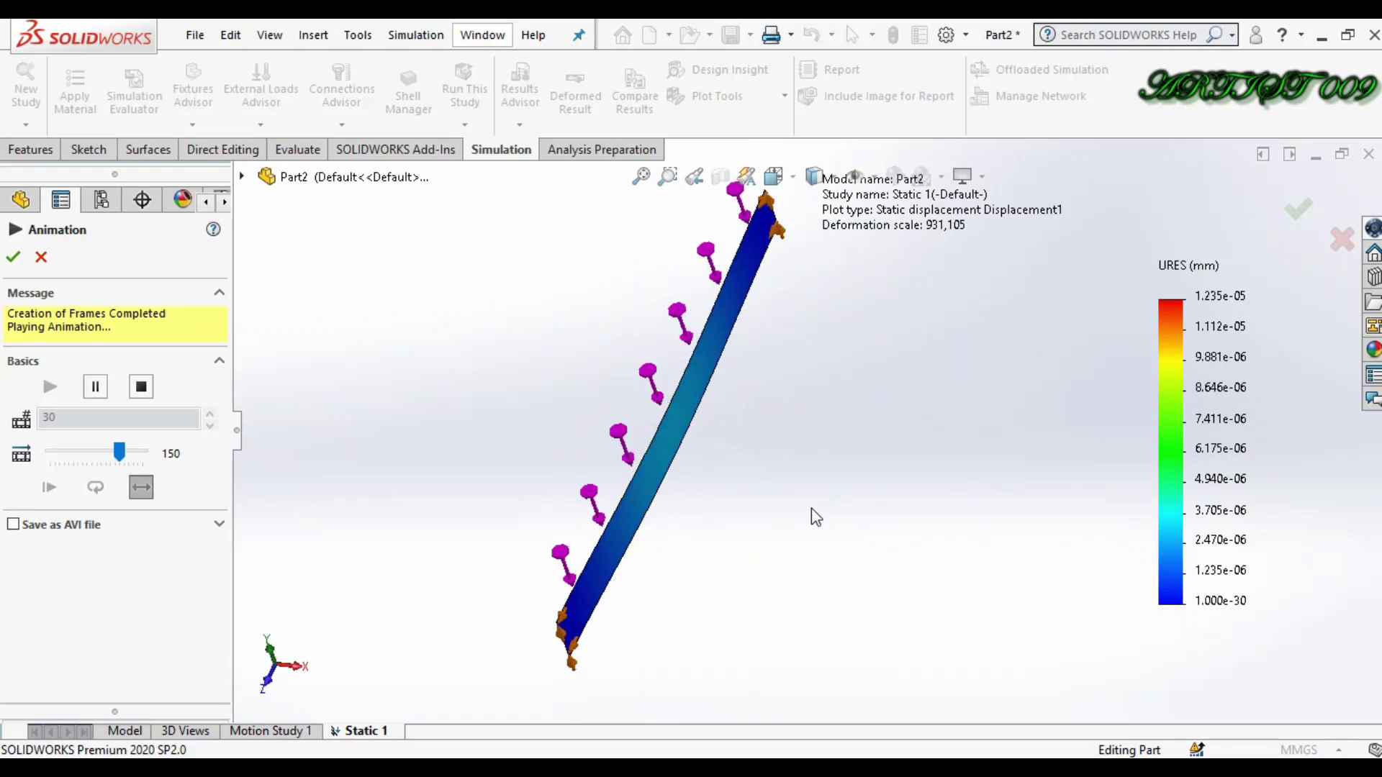
{"action": "key", "text": "Up"}
{"action": "key", "text": "Up"}
{"action": "key", "text": "Left"}
{"action": "key", "text": "Down"}
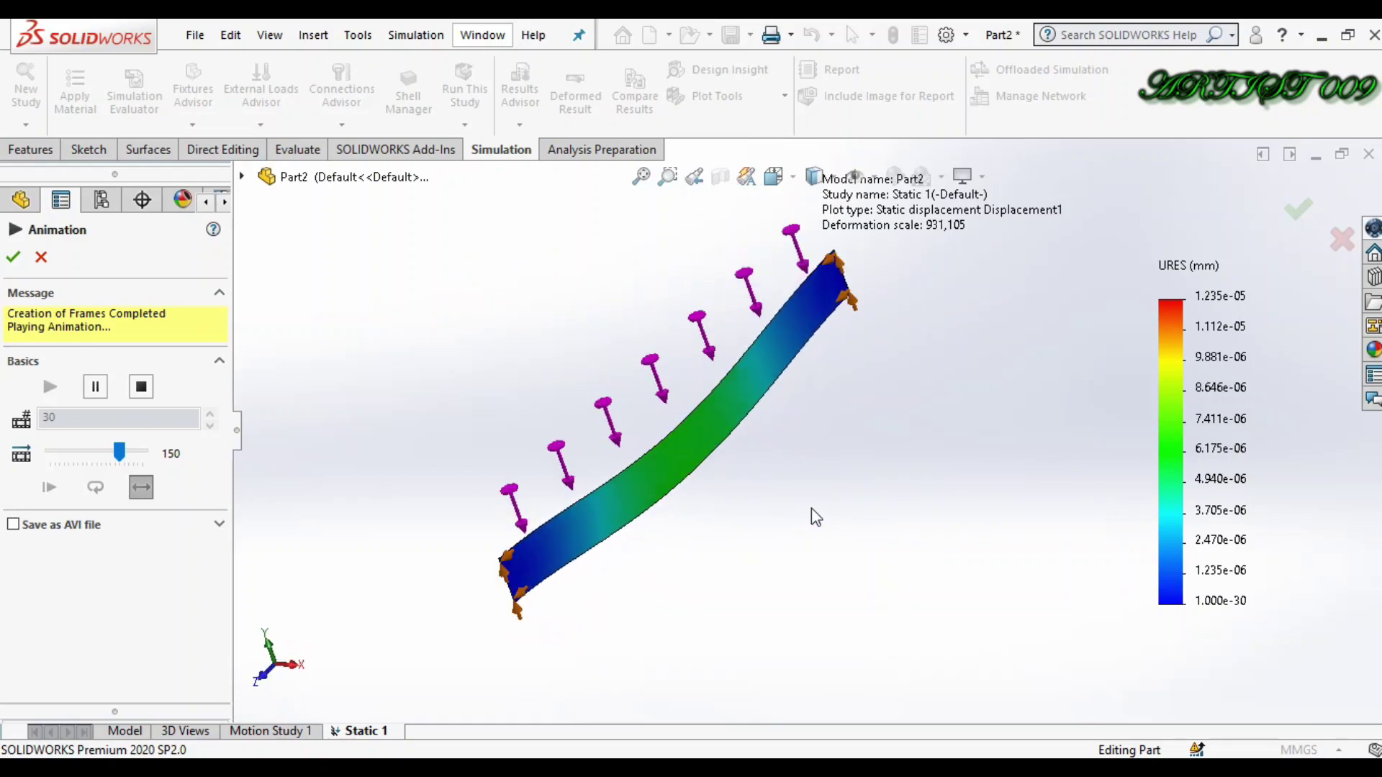
{"action": "key", "text": "Left"}
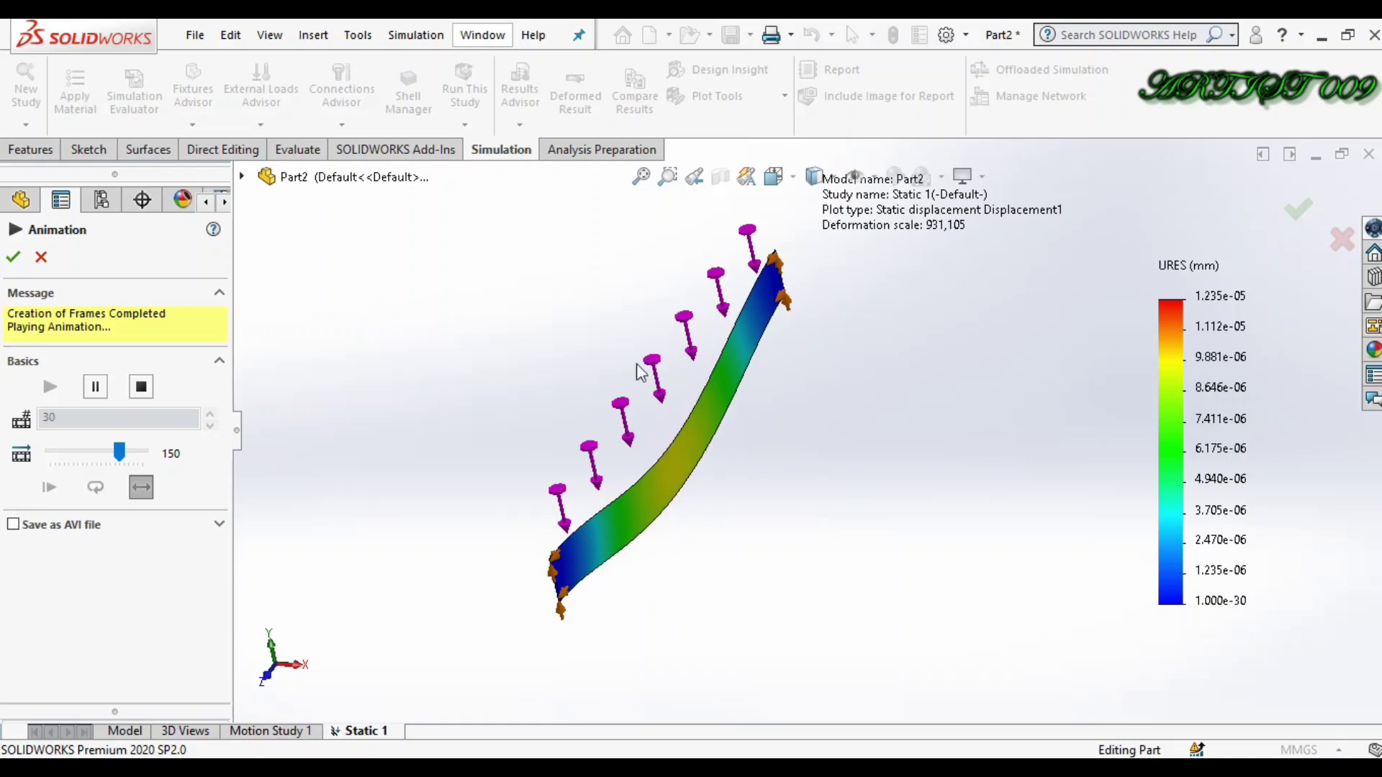
{"action": "left_click", "coordinate": [14, 258]}
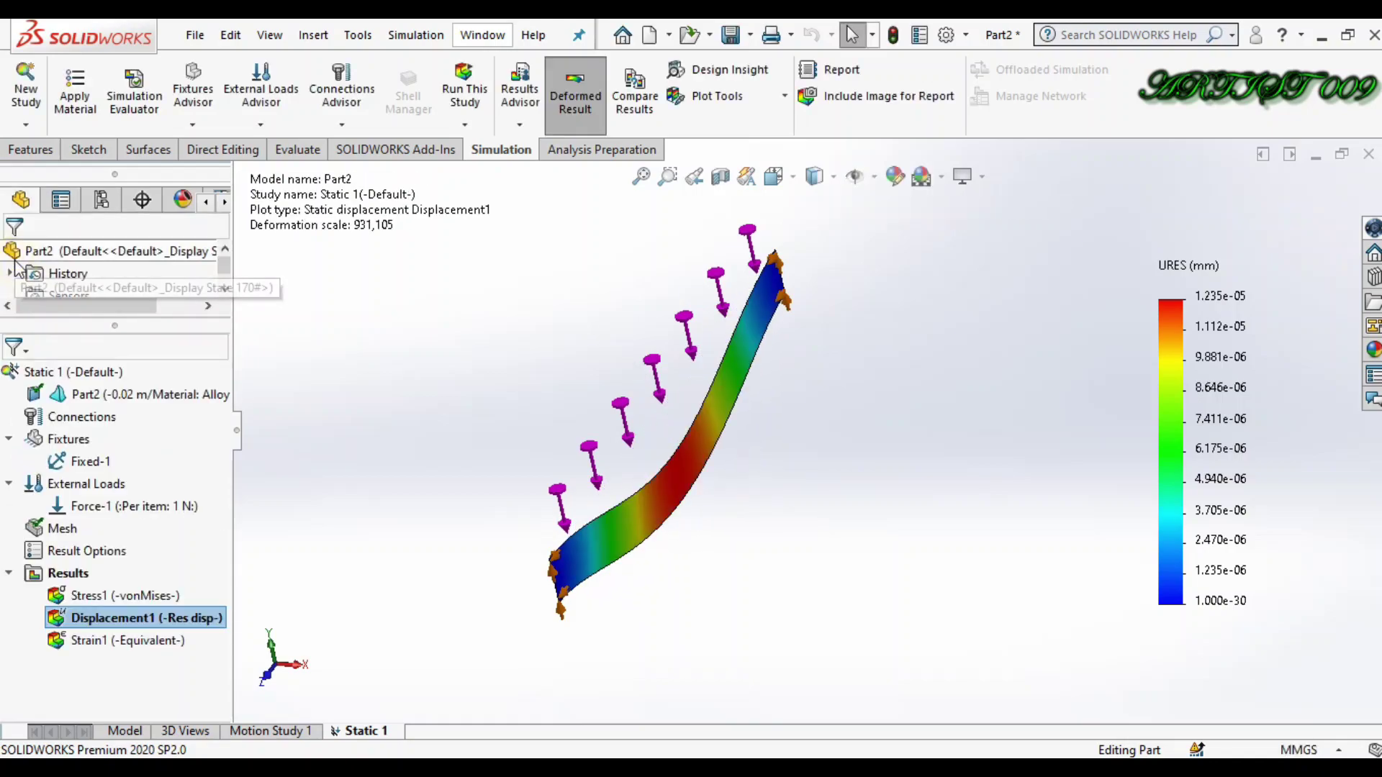
Step: Return to the solid beam model and create a second static study using 2D simplification
{"action": "left_click", "coordinate": [130, 730]}
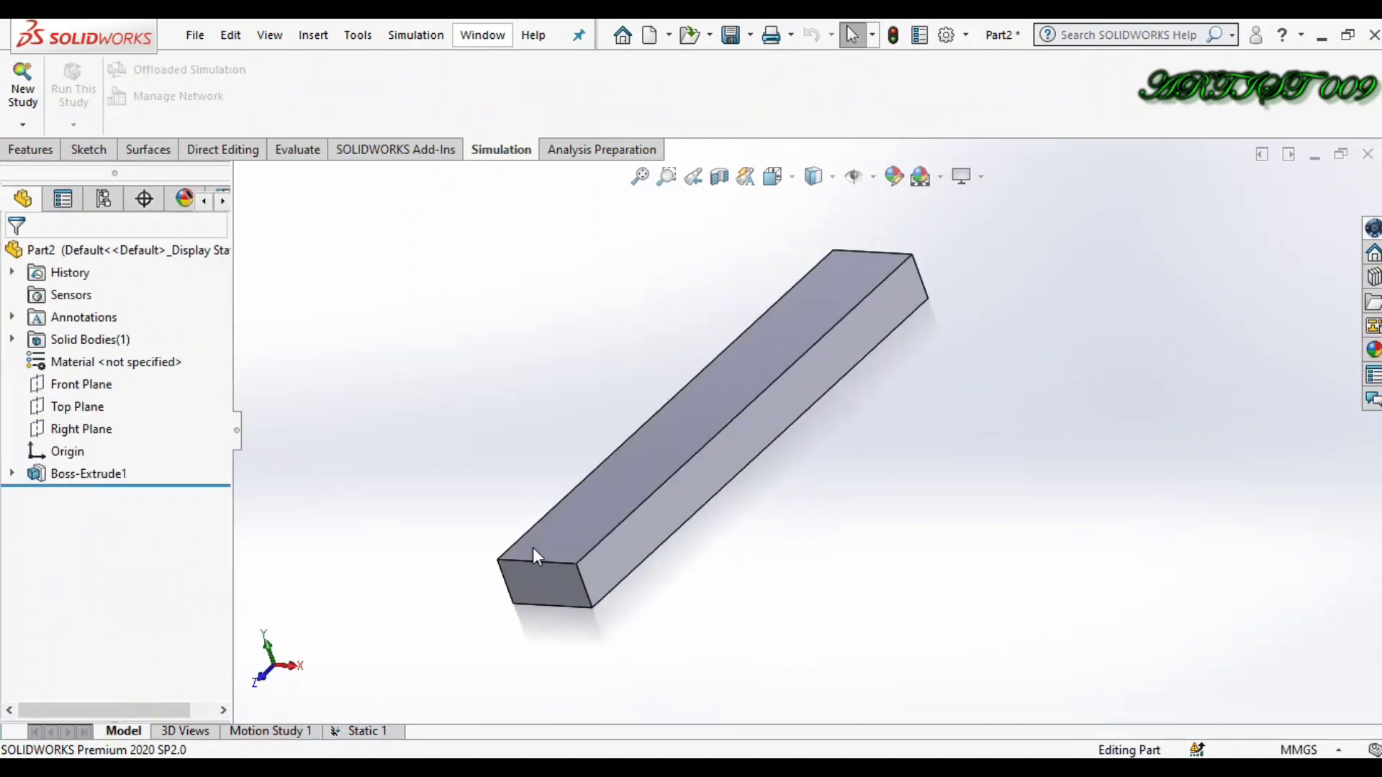
{"action": "left_click", "coordinate": [20, 91]}
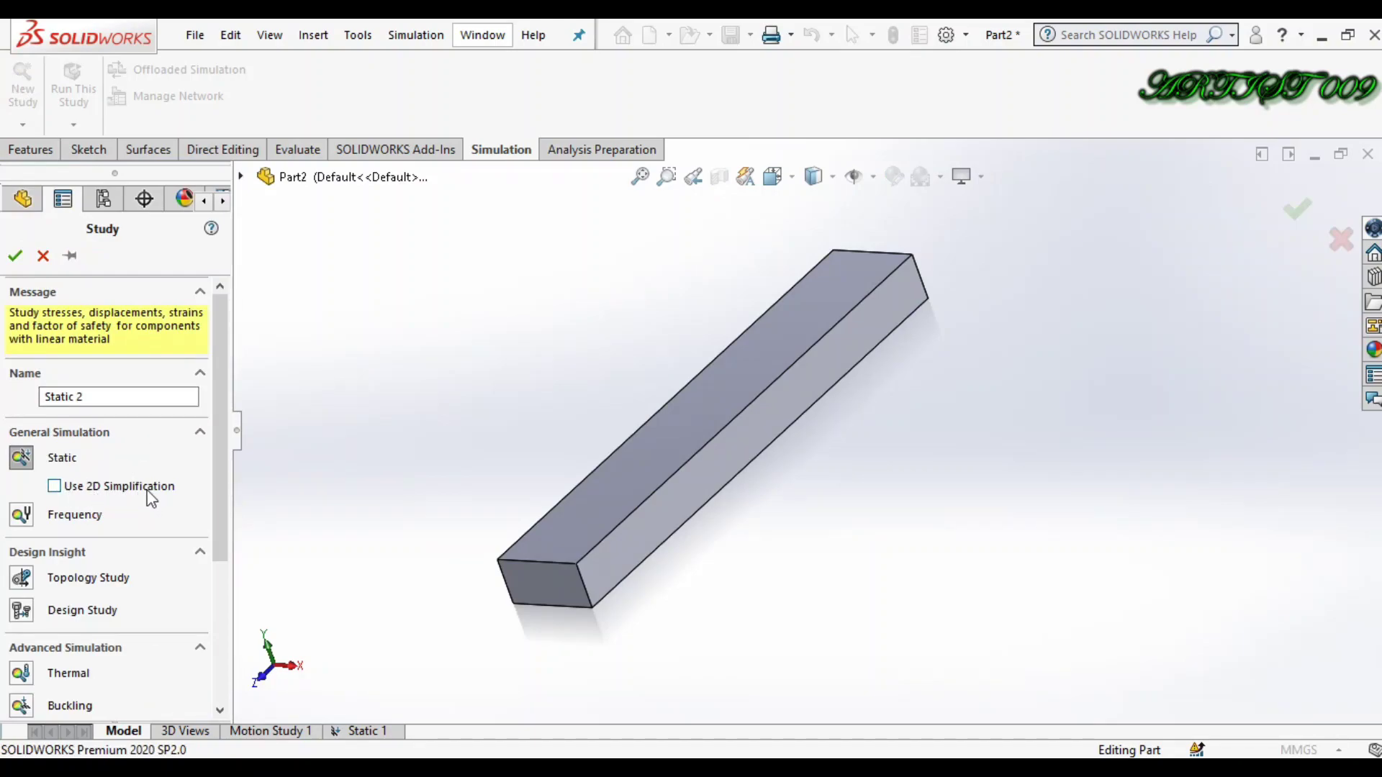
{"action": "left_click", "coordinate": [15, 256]}
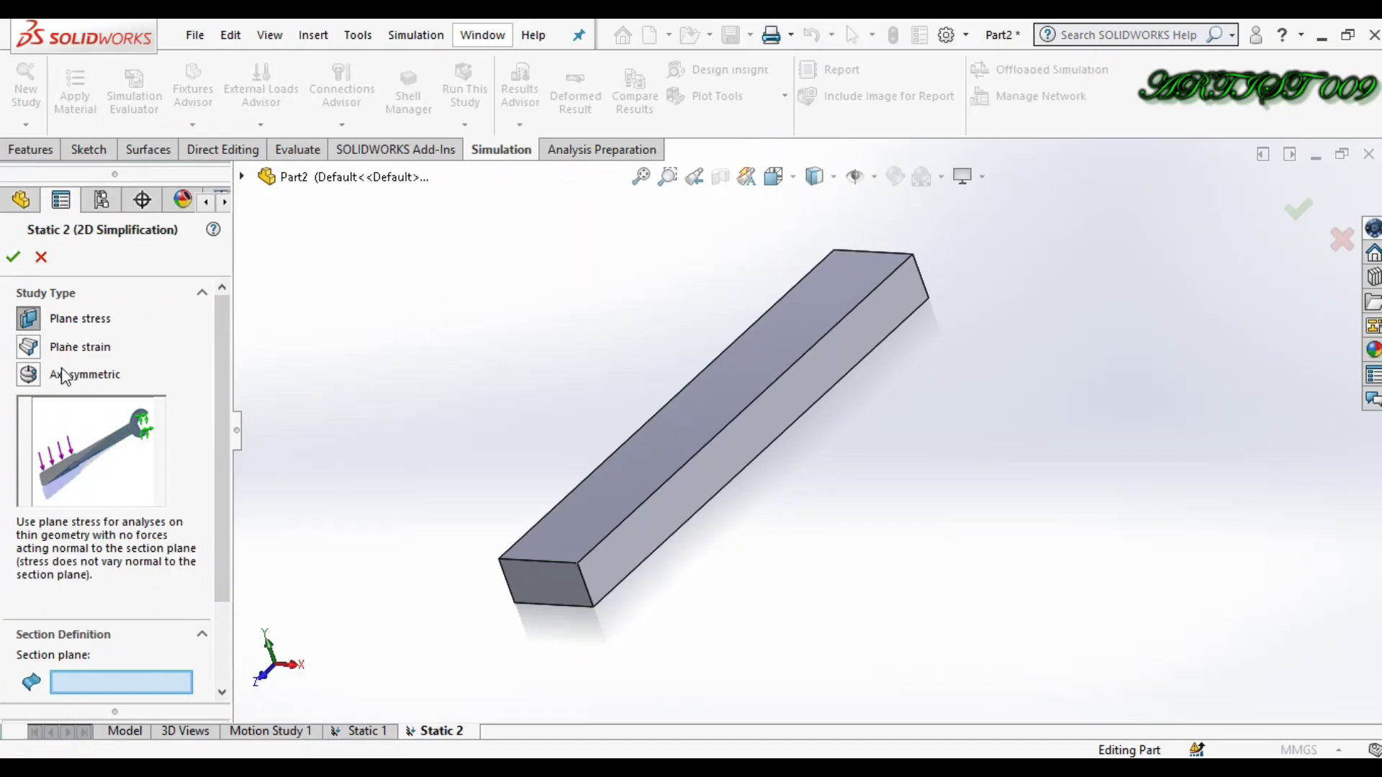
Step: Try the Right Plane as the section plane of the plane stress study and clear that selection
{"action": "scroll", "coordinate": [205, 392], "scroll_direction": "down", "scroll_amount": 3}
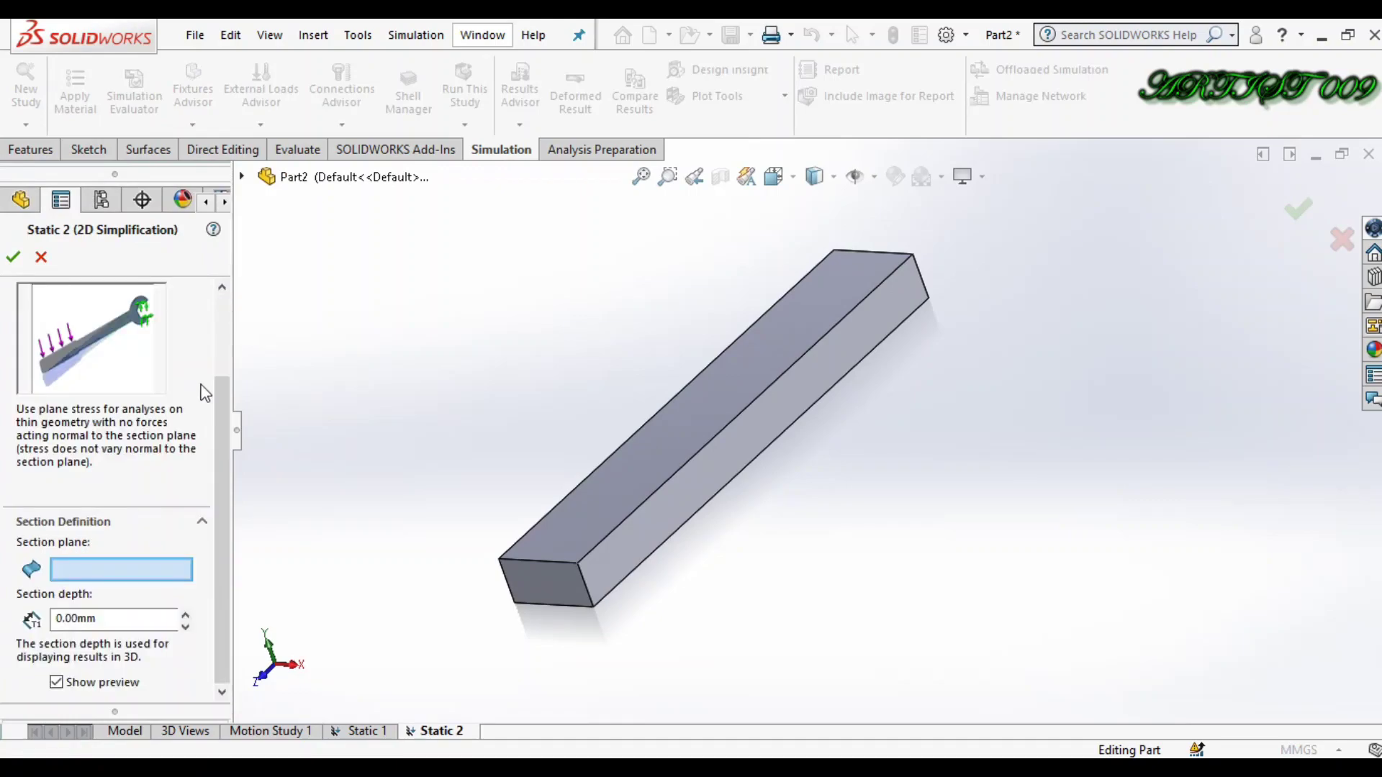
{"action": "scroll", "coordinate": [205, 392], "scroll_direction": "up", "scroll_amount": 2}
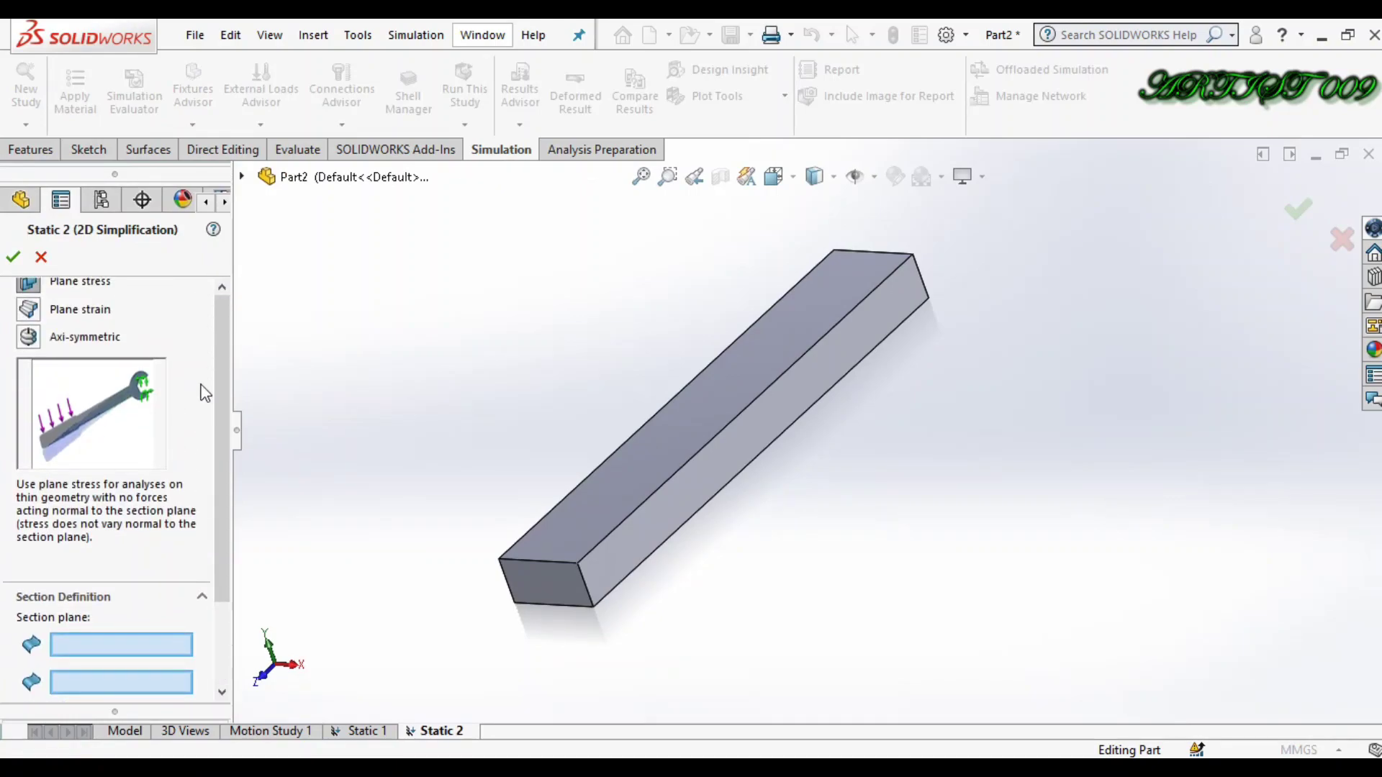
{"action": "scroll", "coordinate": [206, 393], "scroll_direction": "down", "scroll_amount": 2}
{"action": "scroll", "coordinate": [205, 392], "scroll_direction": "up", "scroll_amount": 3}
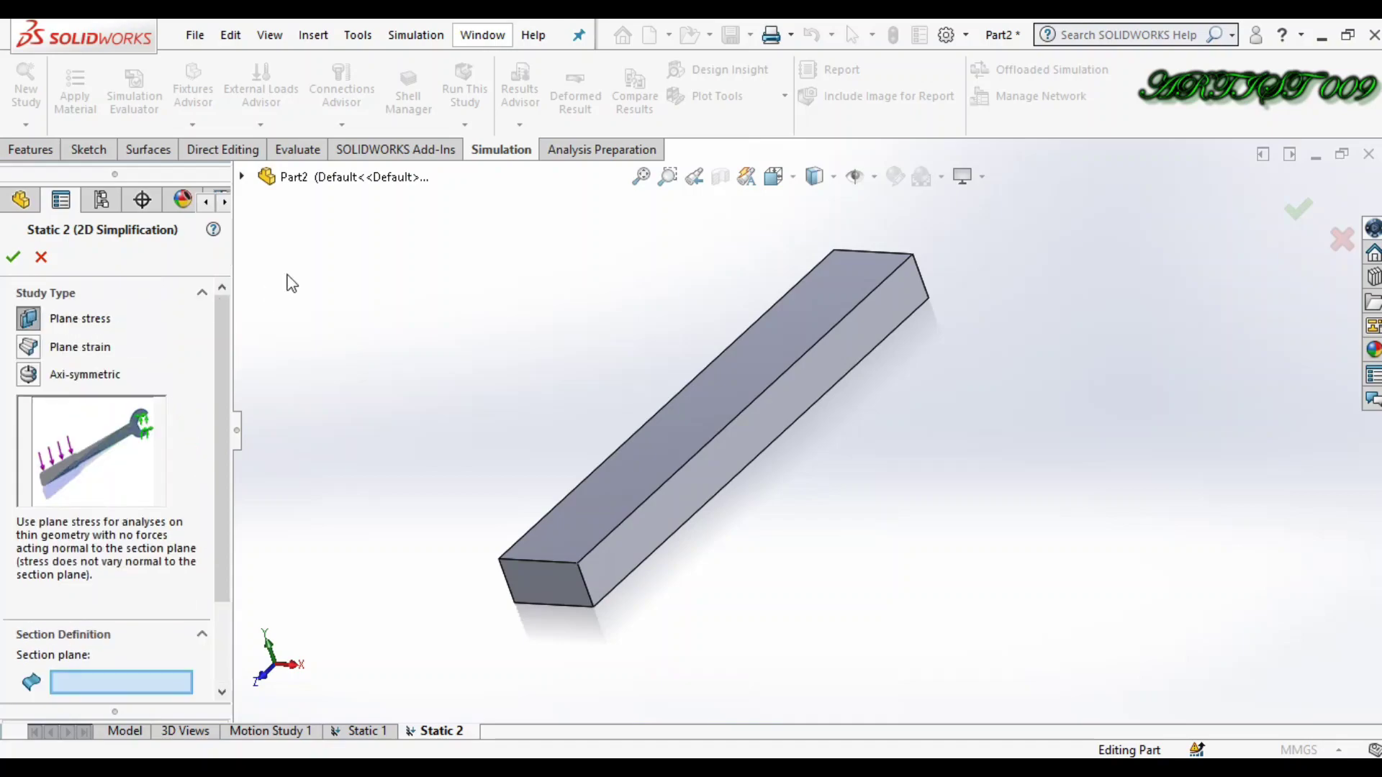
{"action": "left_click", "coordinate": [243, 178]}
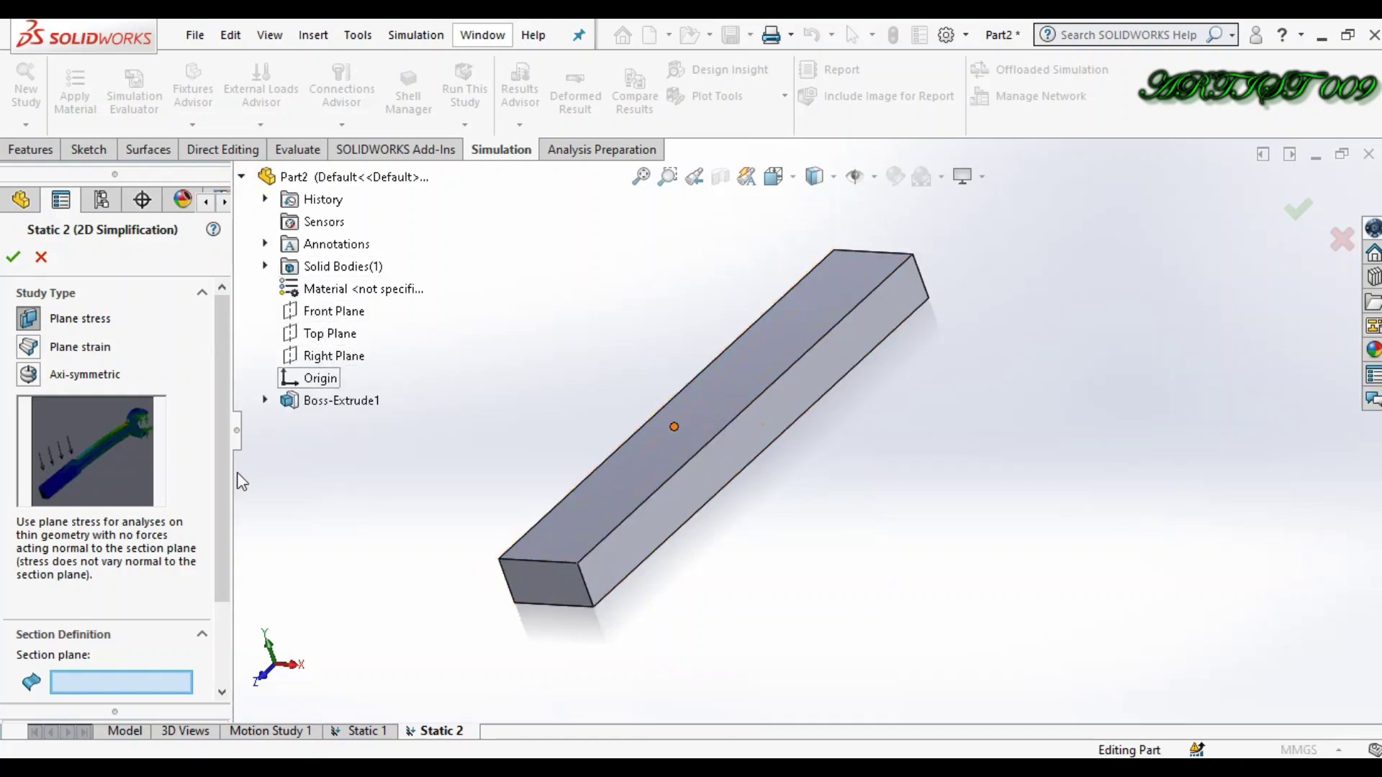
{"action": "scroll", "coordinate": [221, 498], "scroll_direction": "down", "scroll_amount": 3}
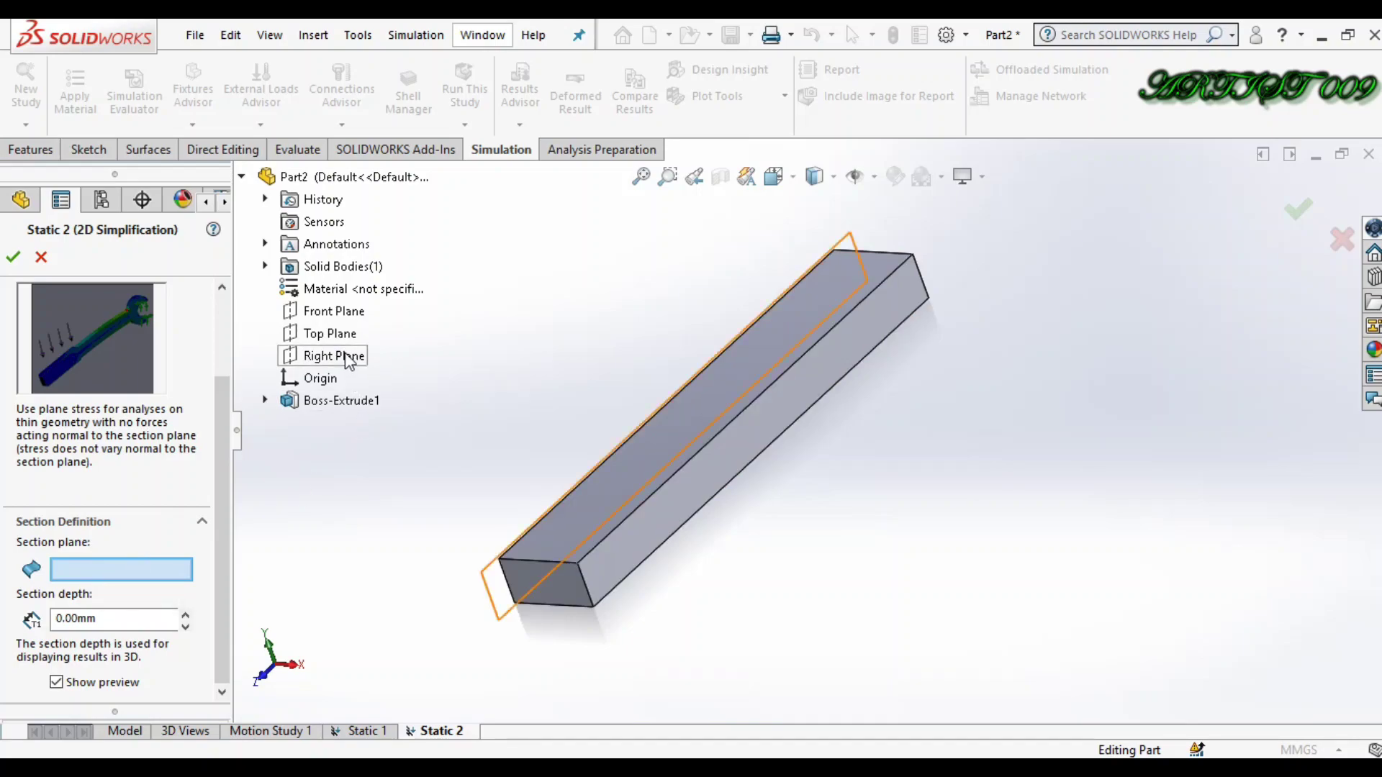
{"action": "left_click", "coordinate": [346, 357]}
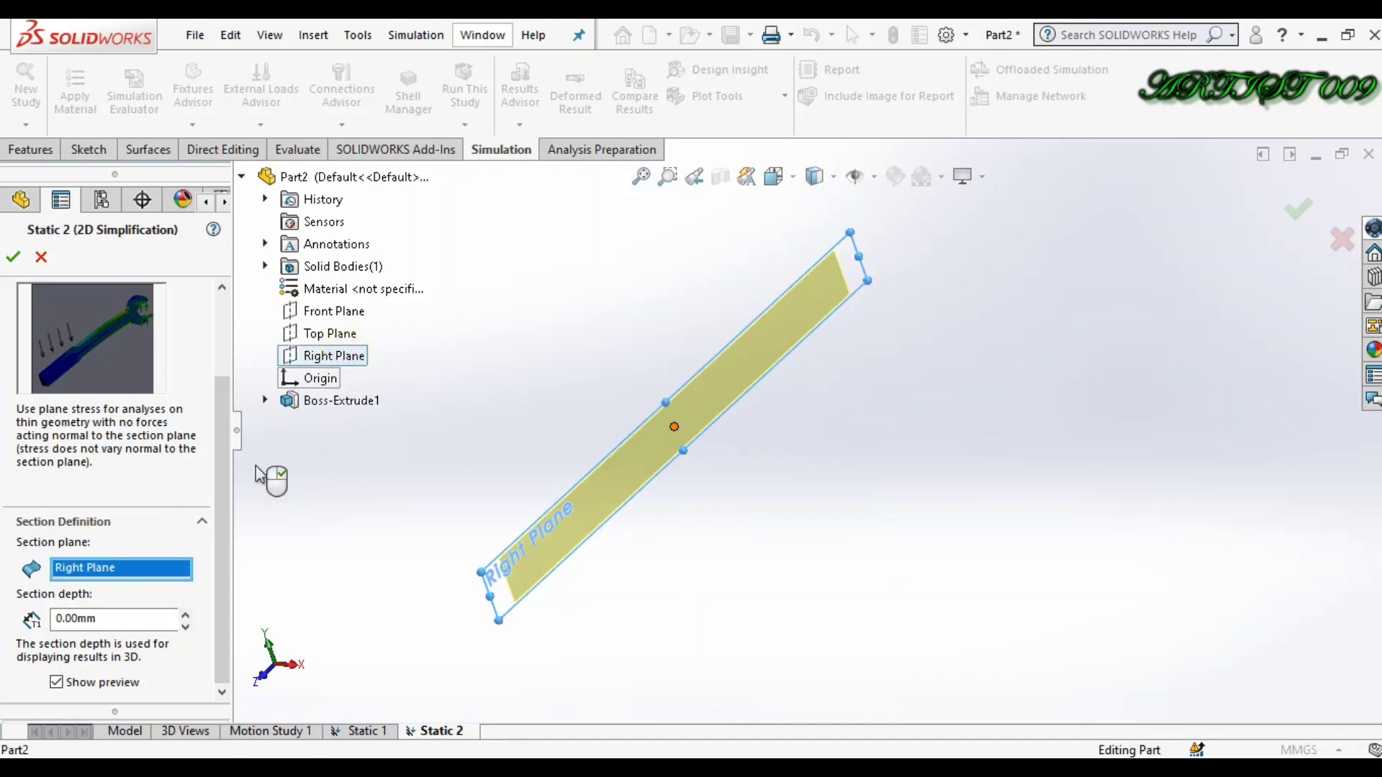
{"action": "right_click", "coordinate": [152, 580]}
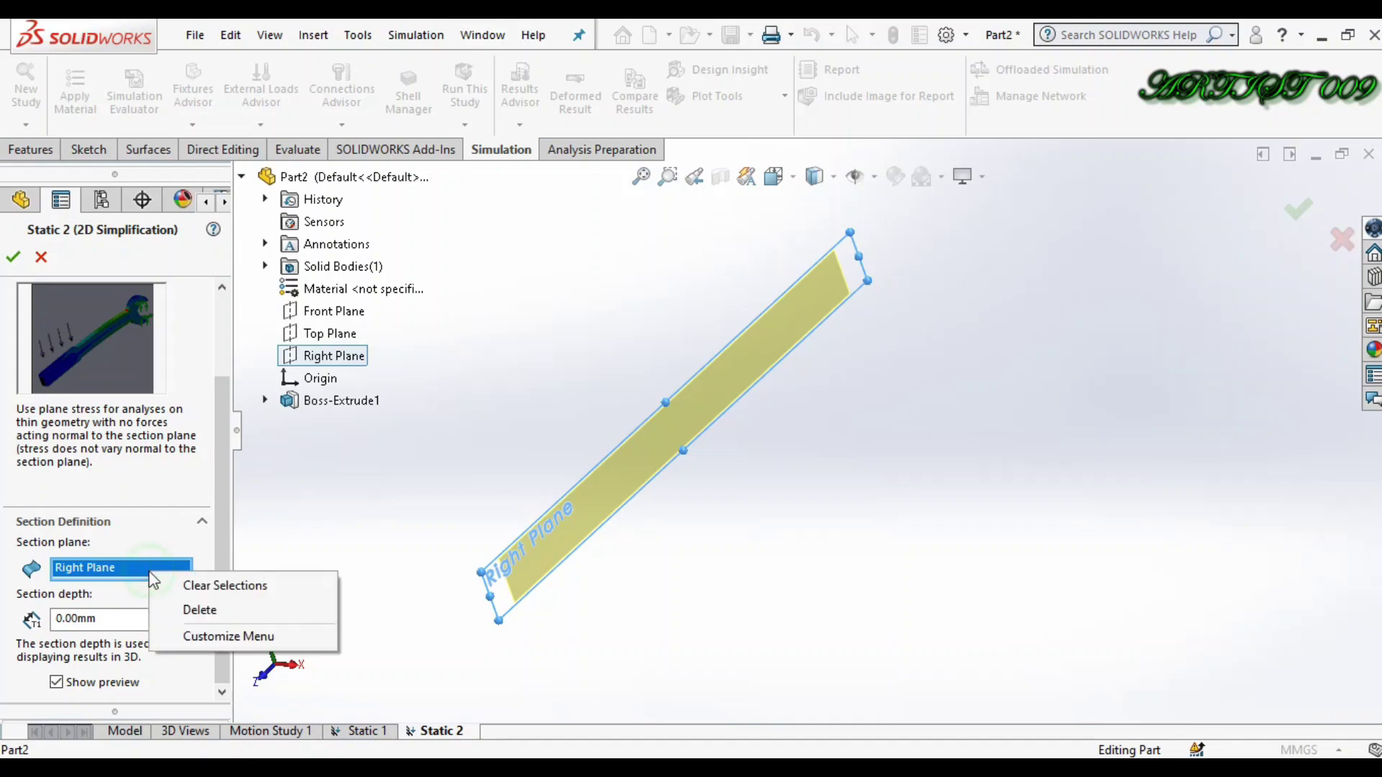
{"action": "left_click", "coordinate": [191, 584]}
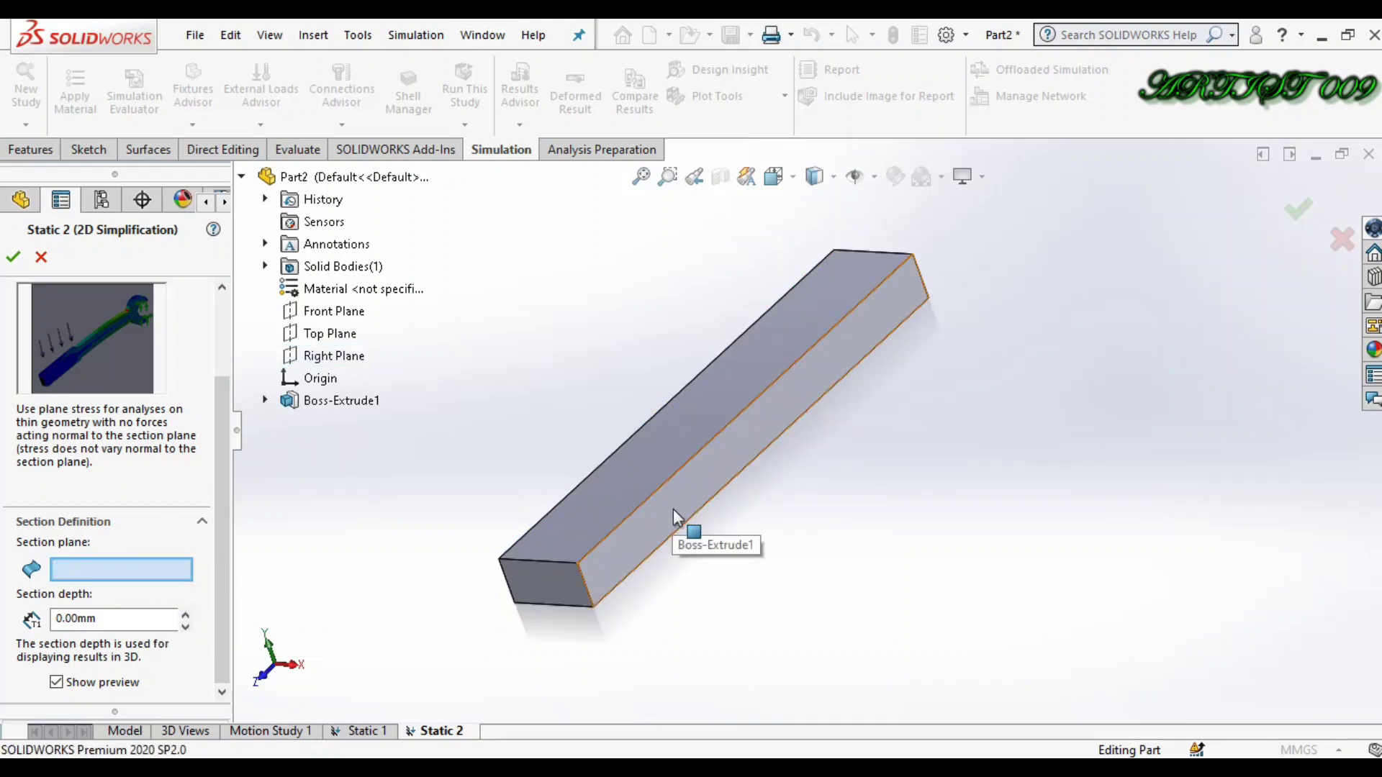
Step: Define the plane stress section with the beam's long side face as section plane and a section depth of 20 mm
{"action": "left_click", "coordinate": [707, 485]}
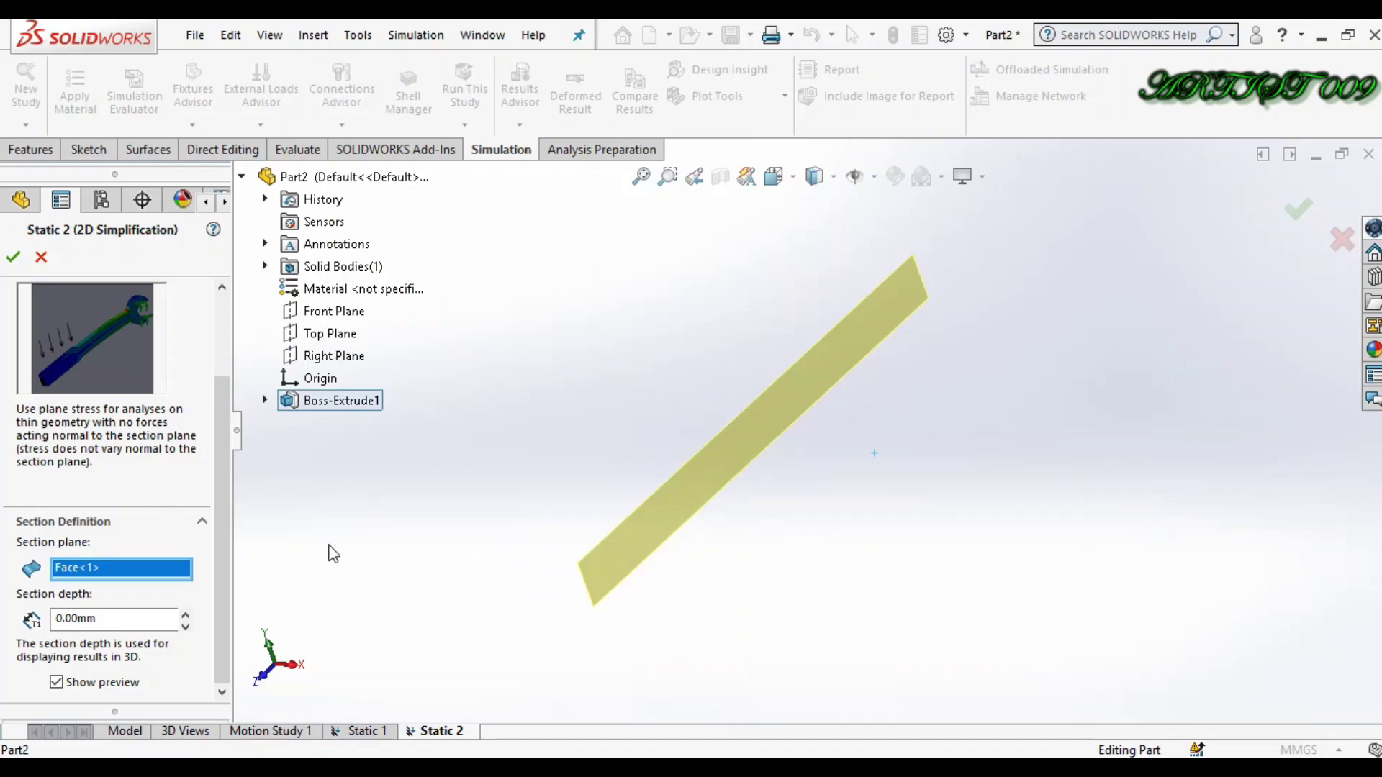
{"action": "left_click", "coordinate": [145, 622]}
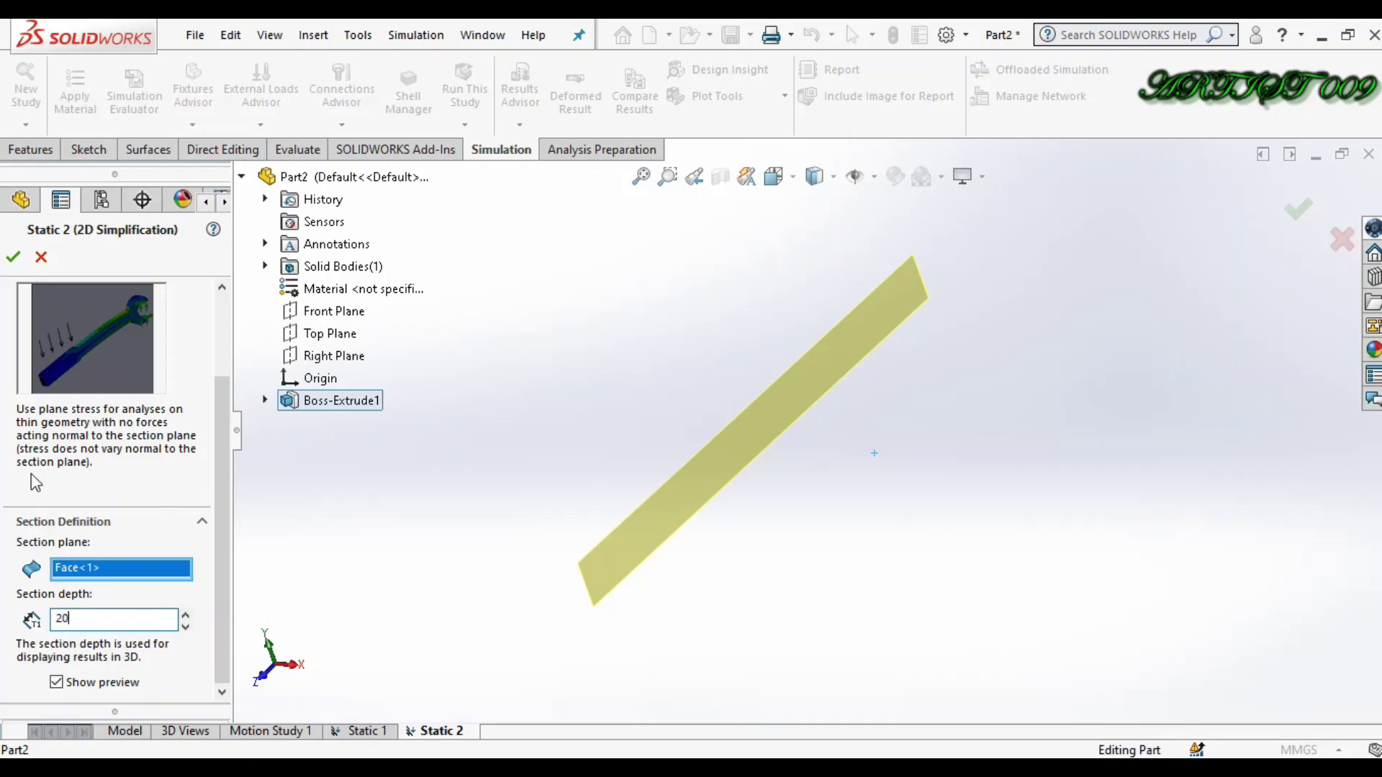
{"action": "left_click", "coordinate": [13, 257]}
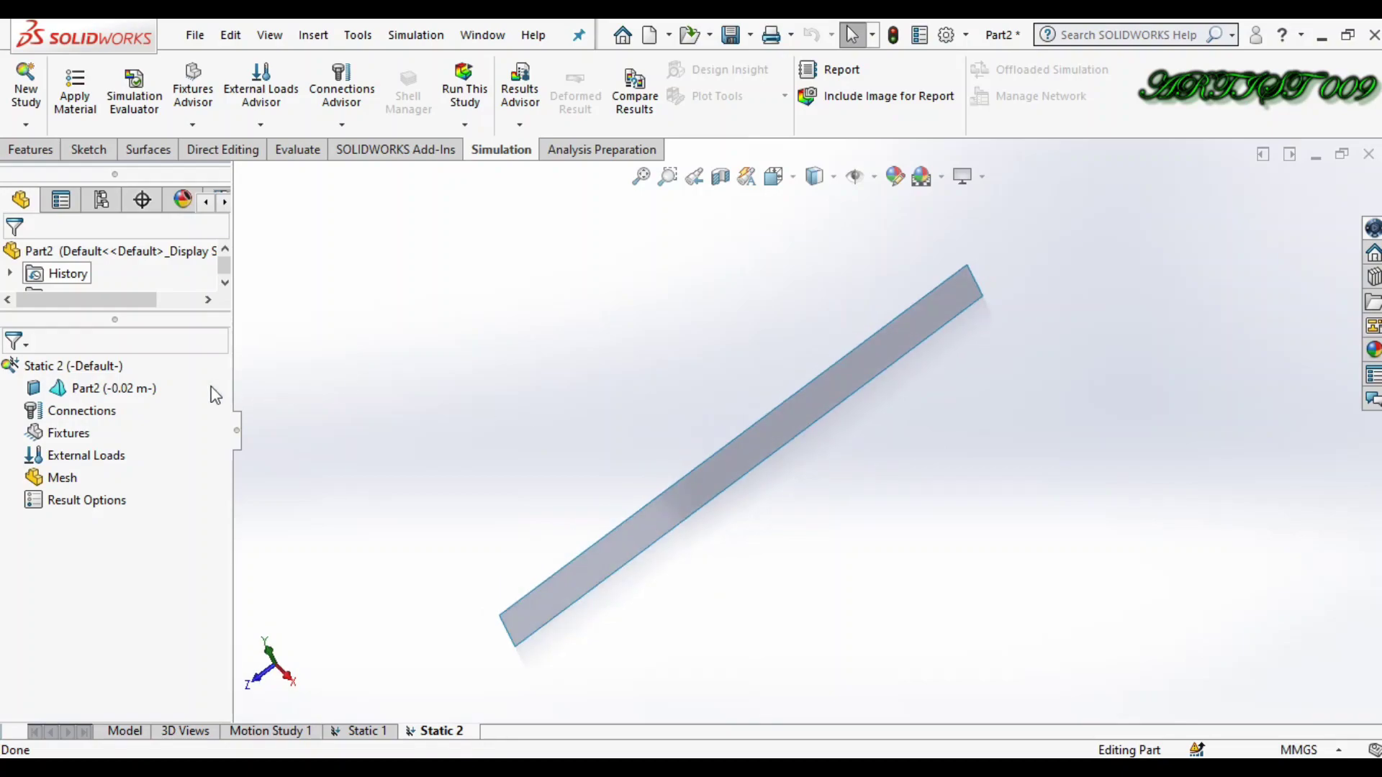
Step: Apply Alloy Steel as the material of the part in the new 2D study
{"action": "right_click", "coordinate": [135, 389]}
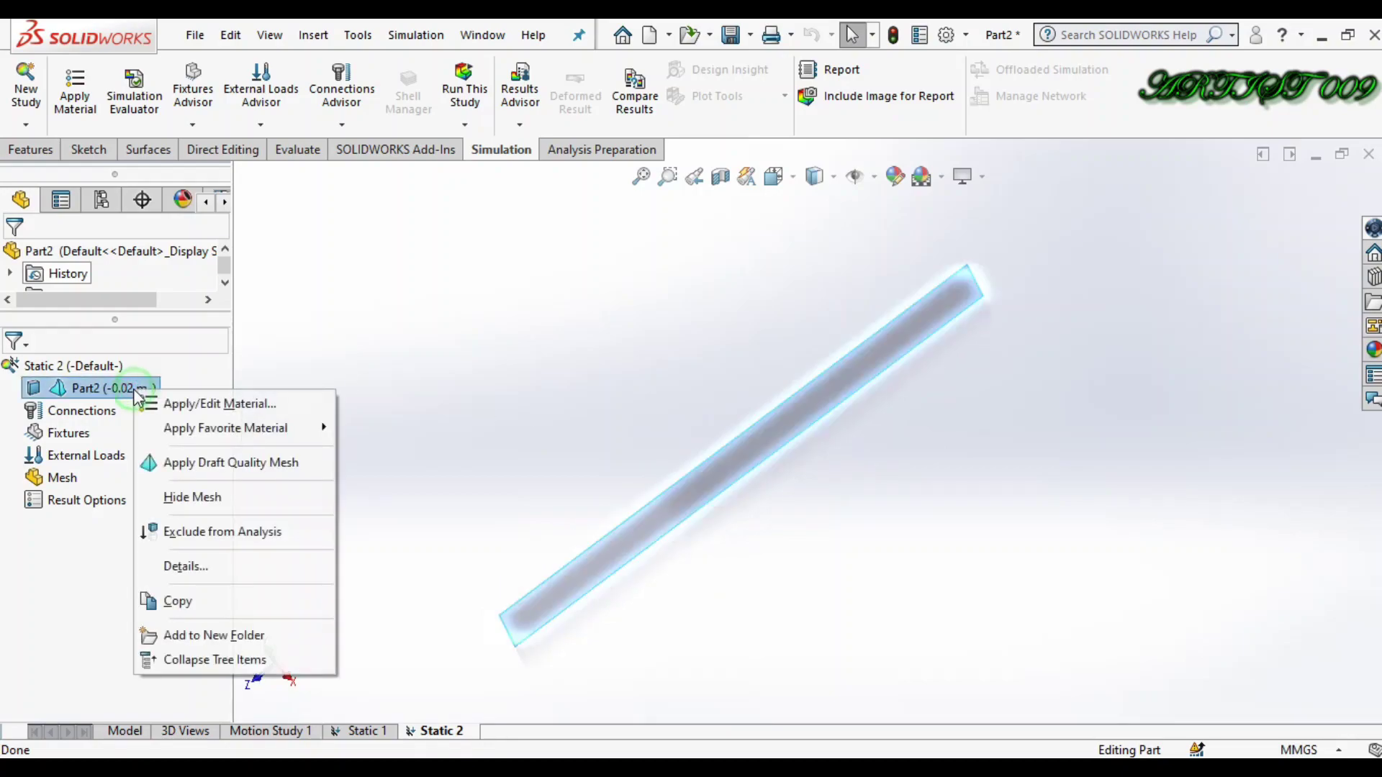
{"action": "left_click", "coordinate": [177, 409]}
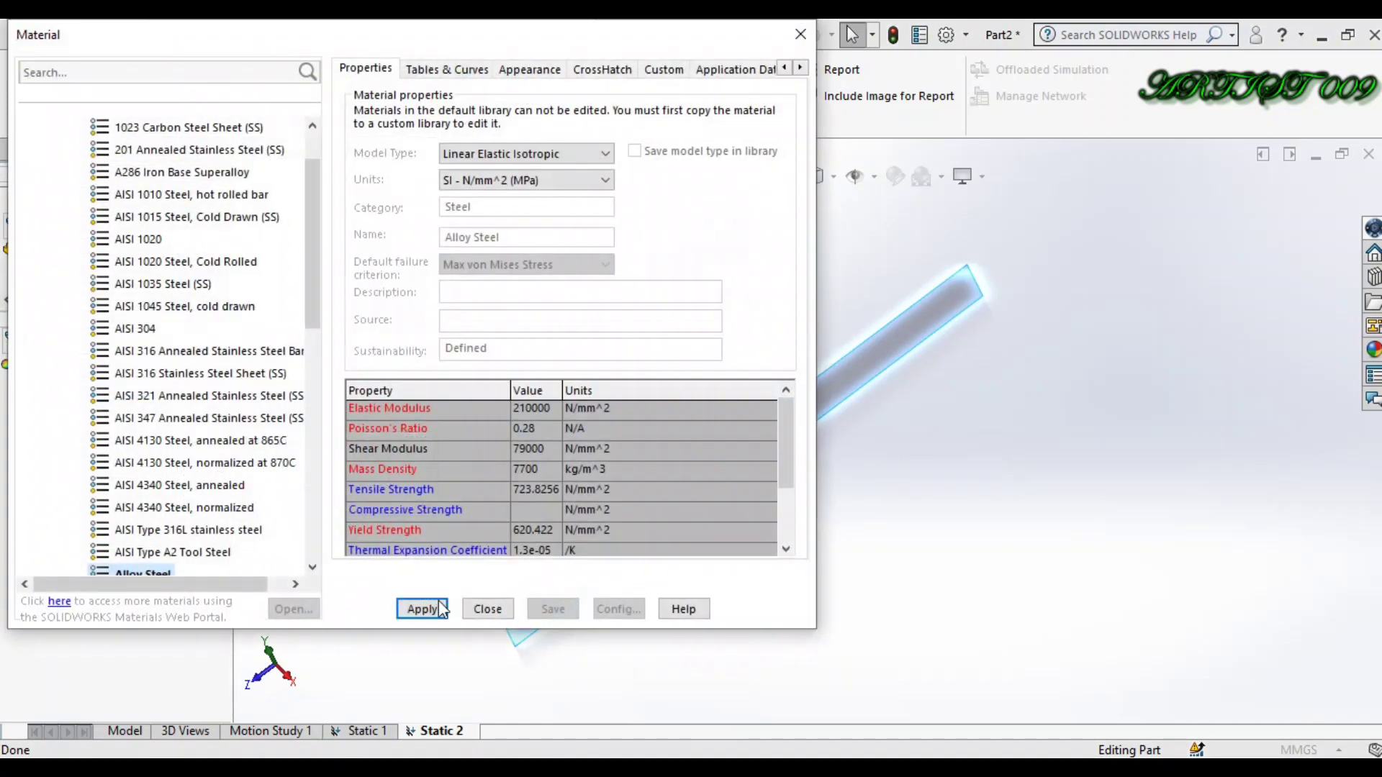
{"action": "left_click", "coordinate": [432, 611]}
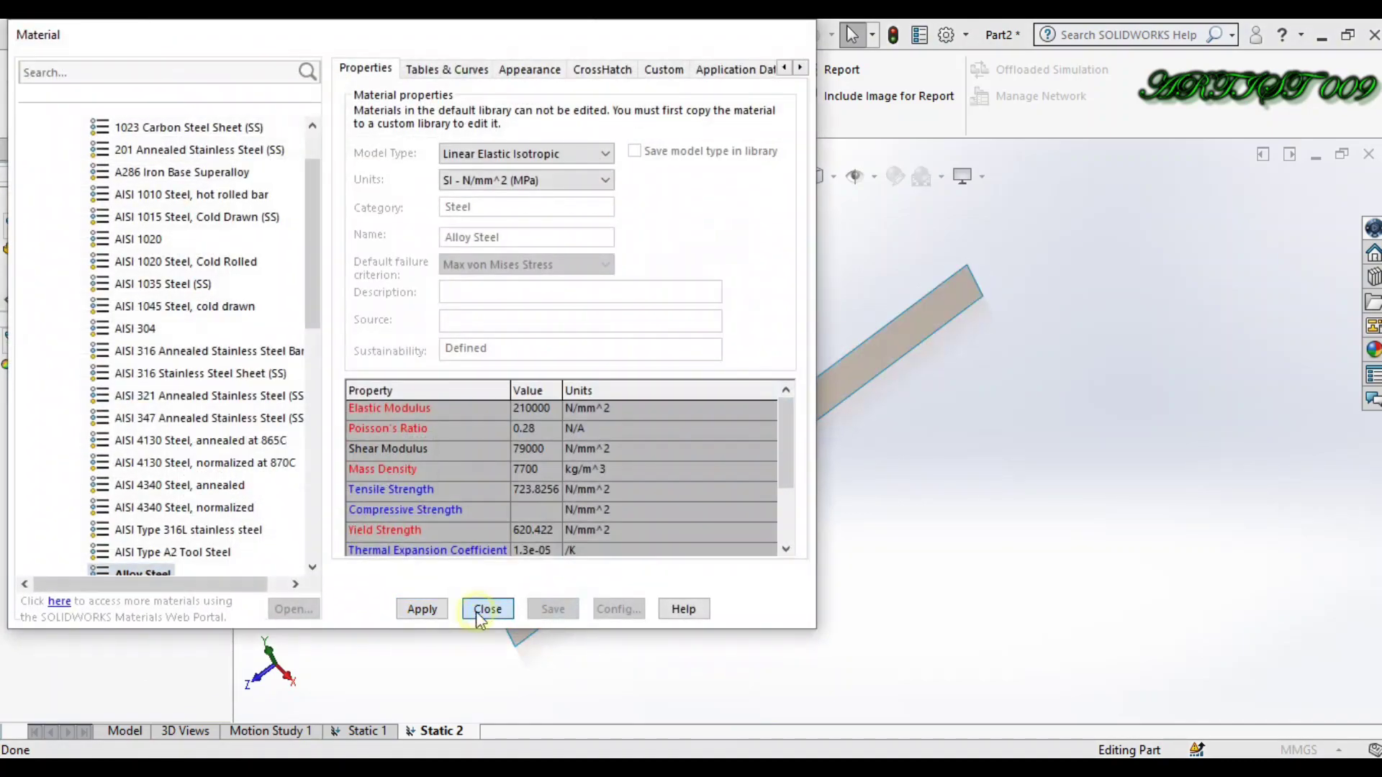
{"action": "left_click", "coordinate": [478, 610]}
Step: Add a Fixed Geometry fixture to the two short end edges of the beam section
{"action": "right_click", "coordinate": [36, 433]}
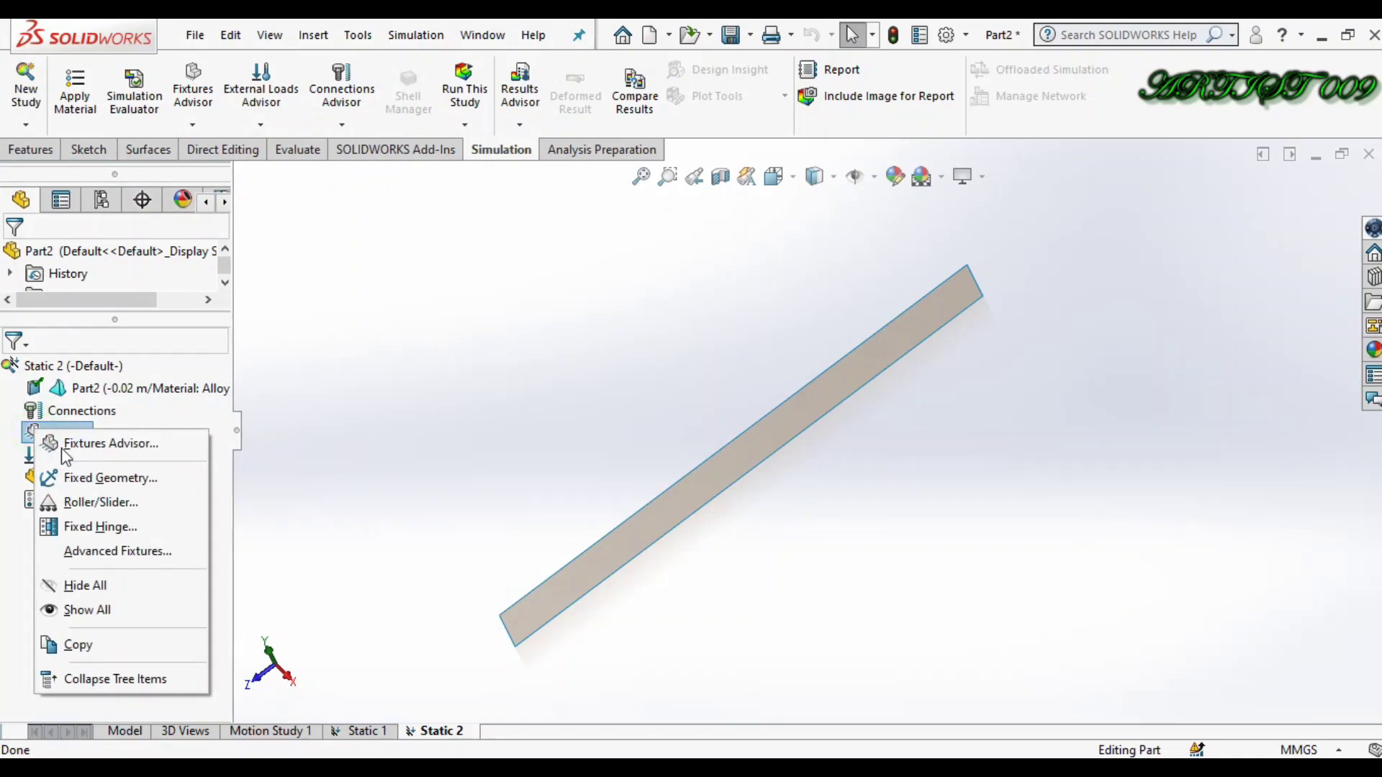
{"action": "left_click", "coordinate": [108, 476]}
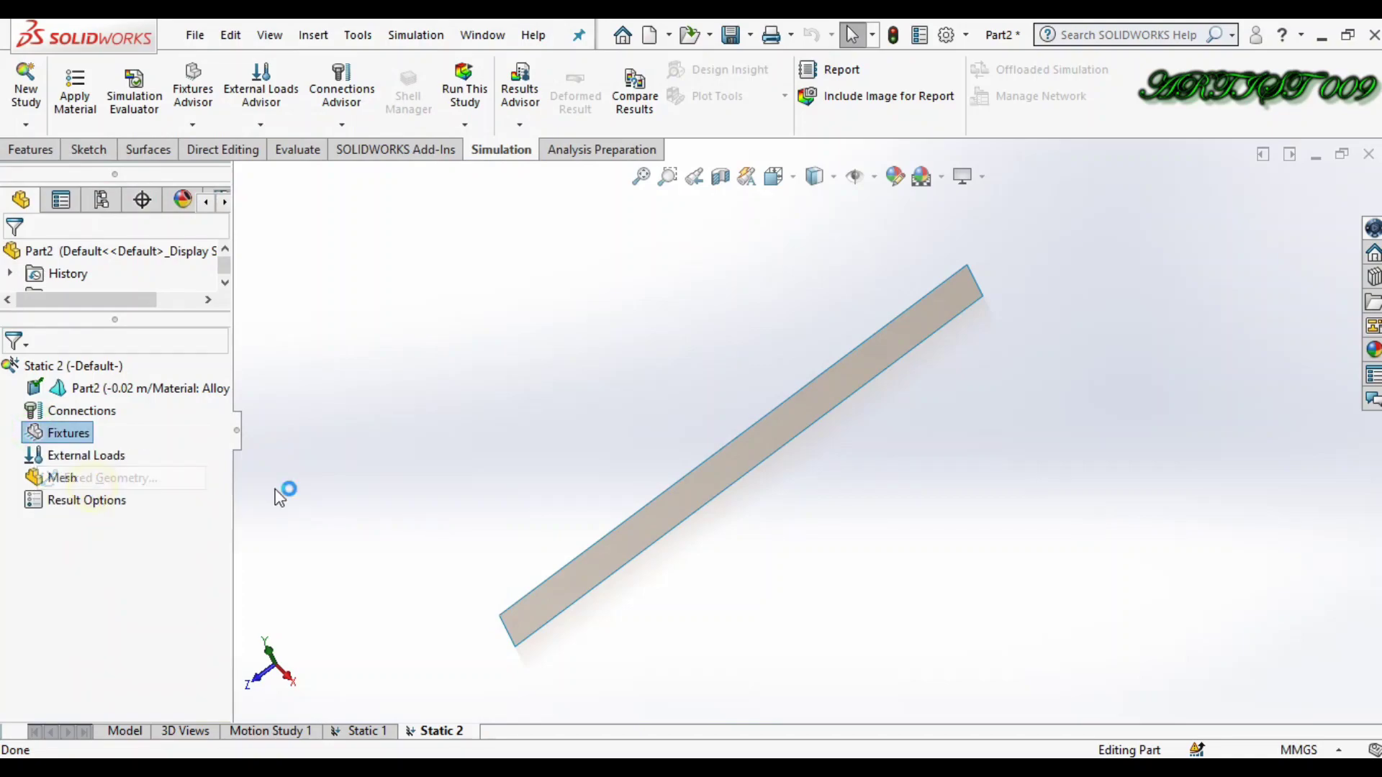
{"action": "left_click", "coordinate": [510, 632]}
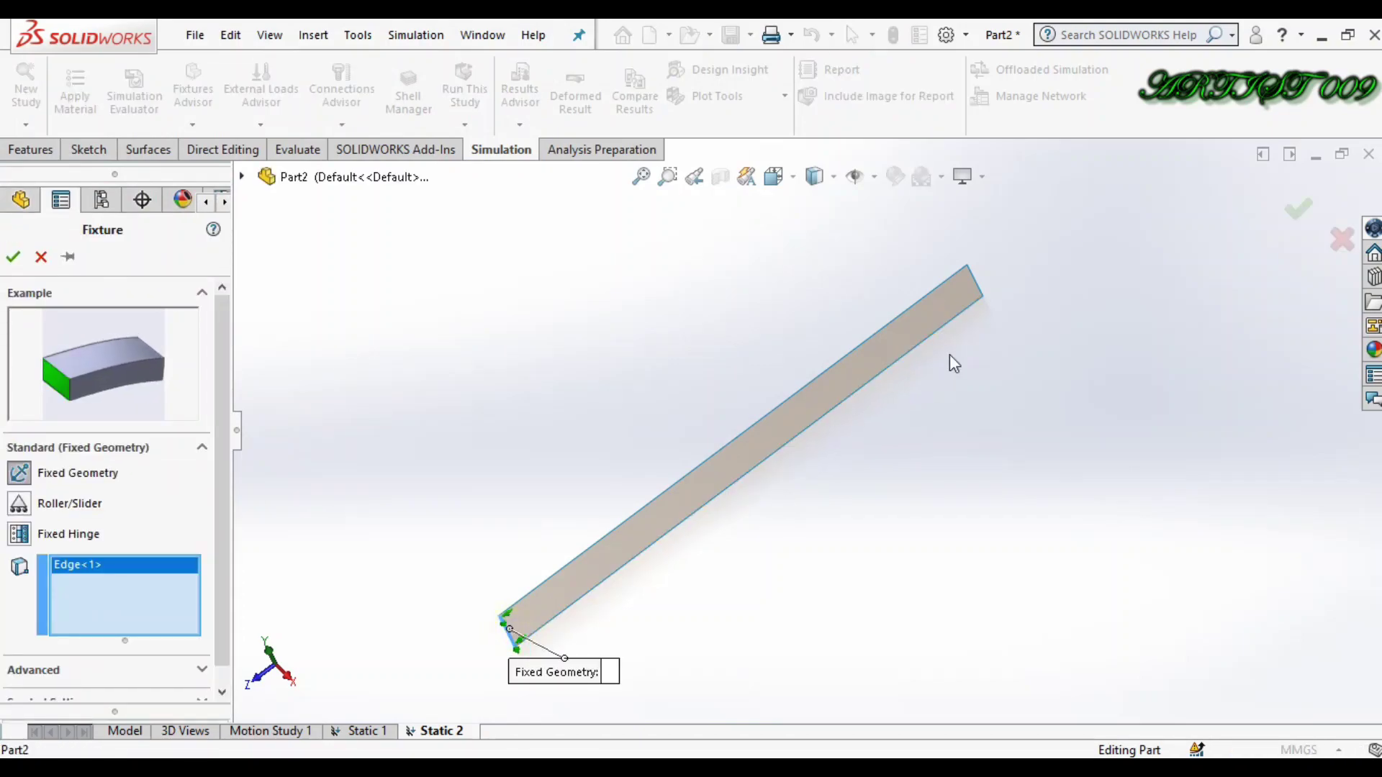
{"action": "left_click", "coordinate": [978, 288]}
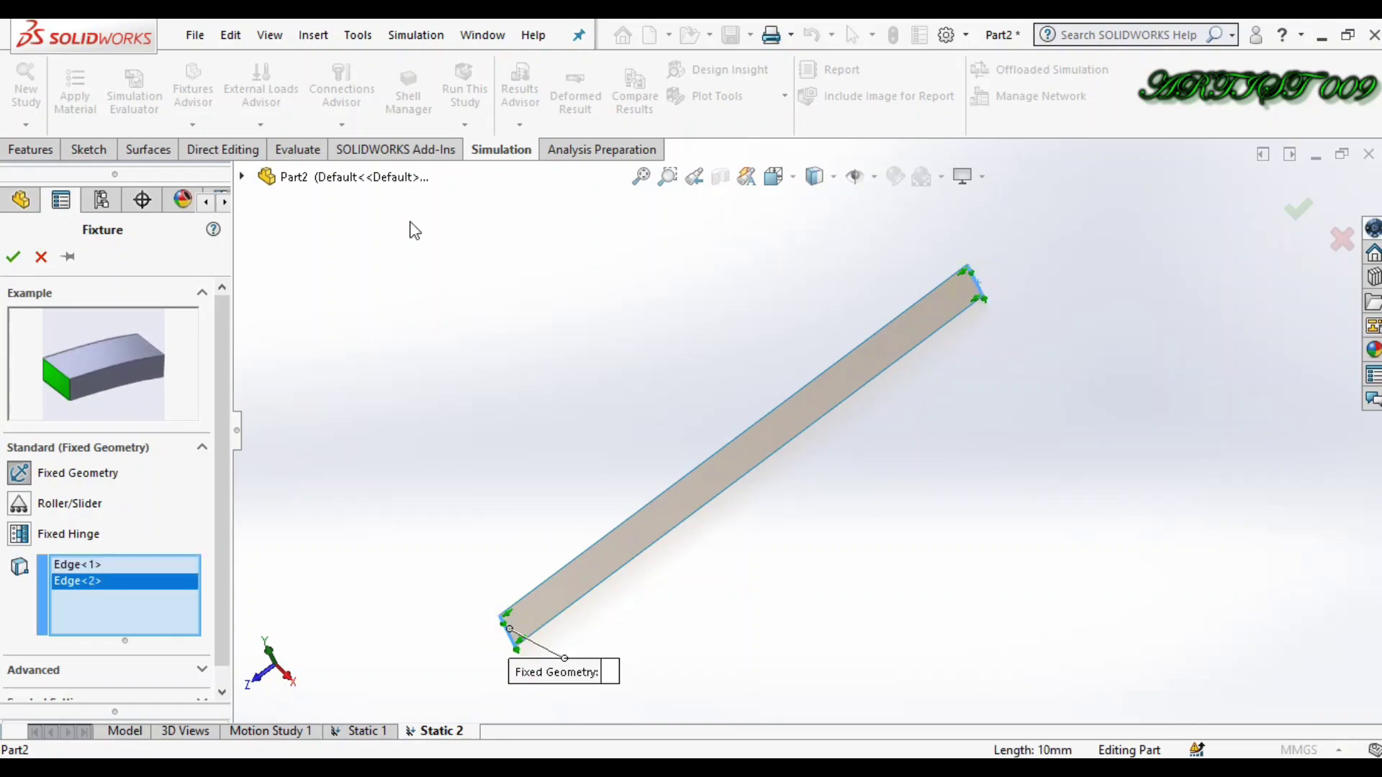
{"action": "left_click", "coordinate": [13, 256]}
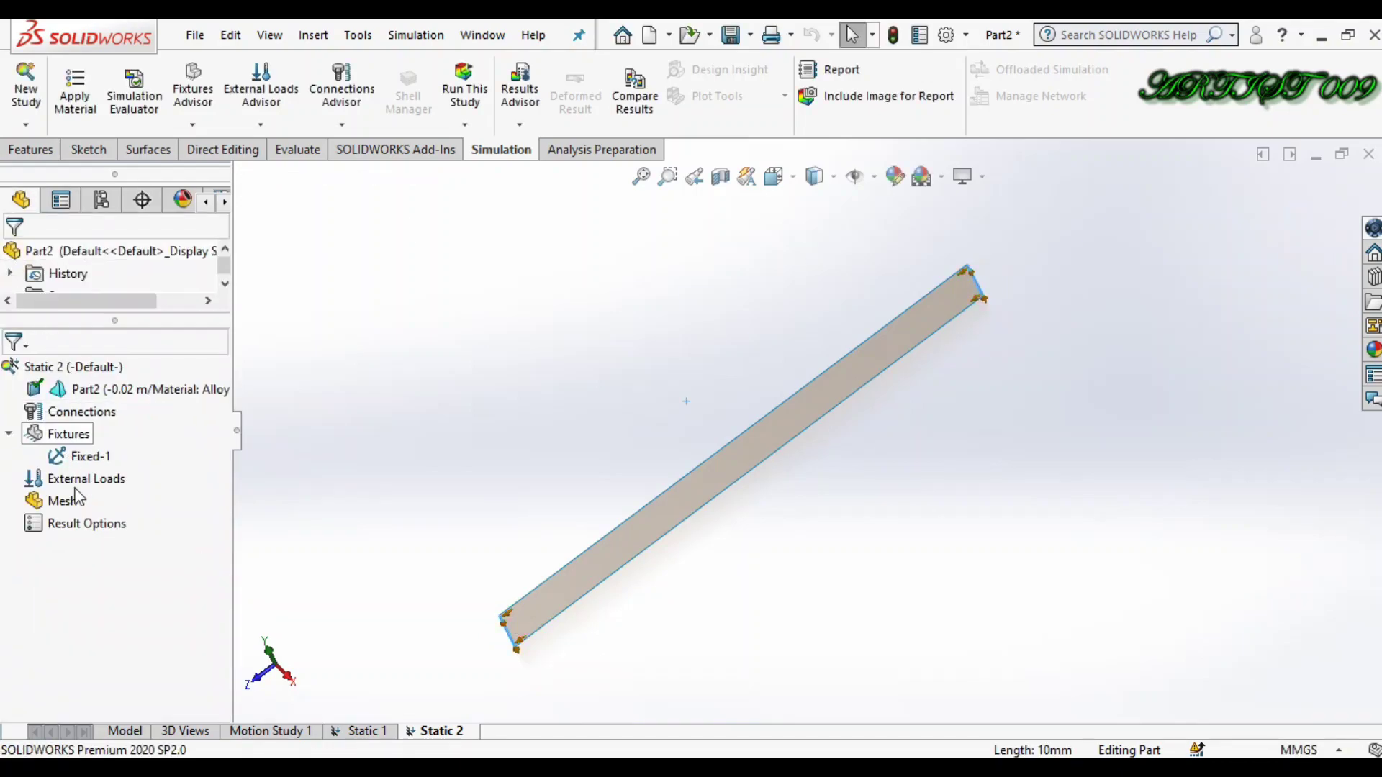
Step: Apply a normal force of 1 N per item to the long upper edge of the beam section
{"action": "right_click", "coordinate": [69, 480]}
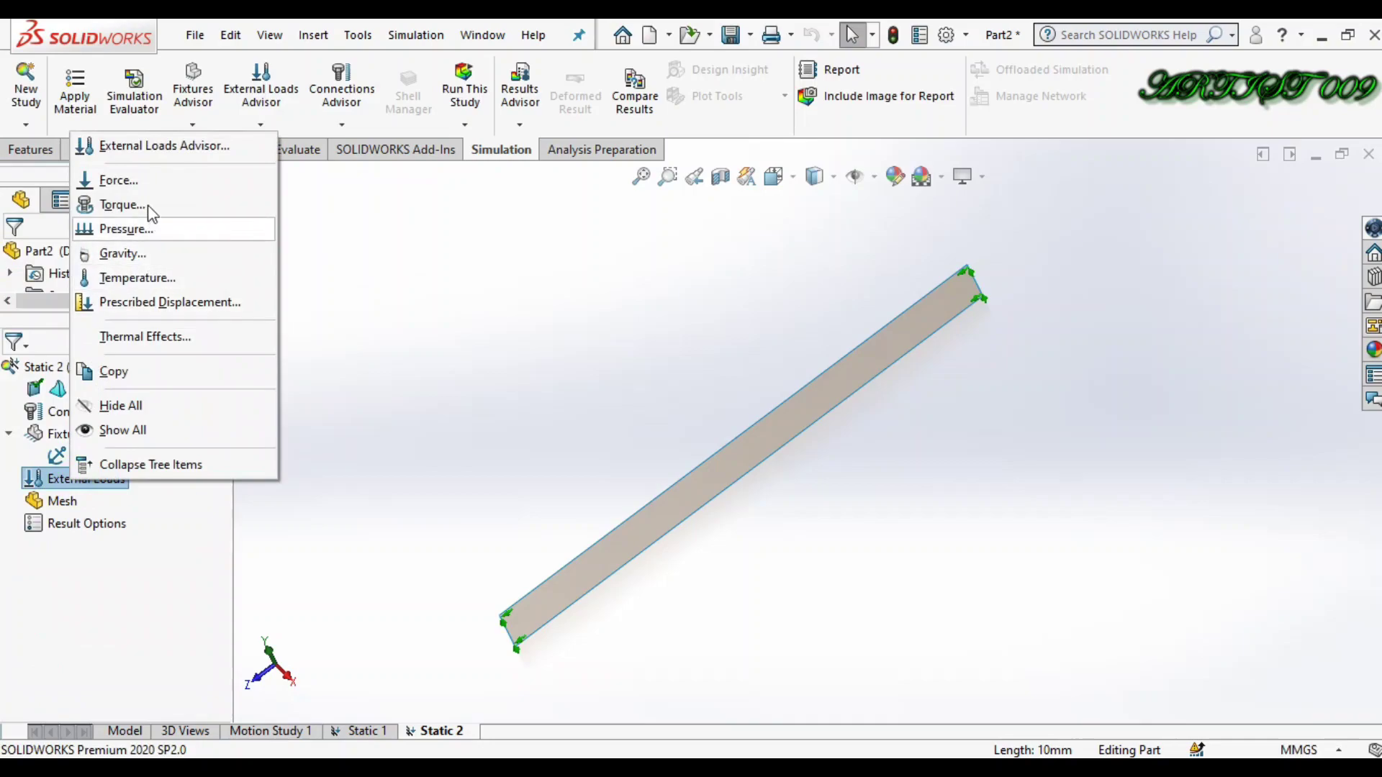
{"action": "left_click", "coordinate": [137, 181]}
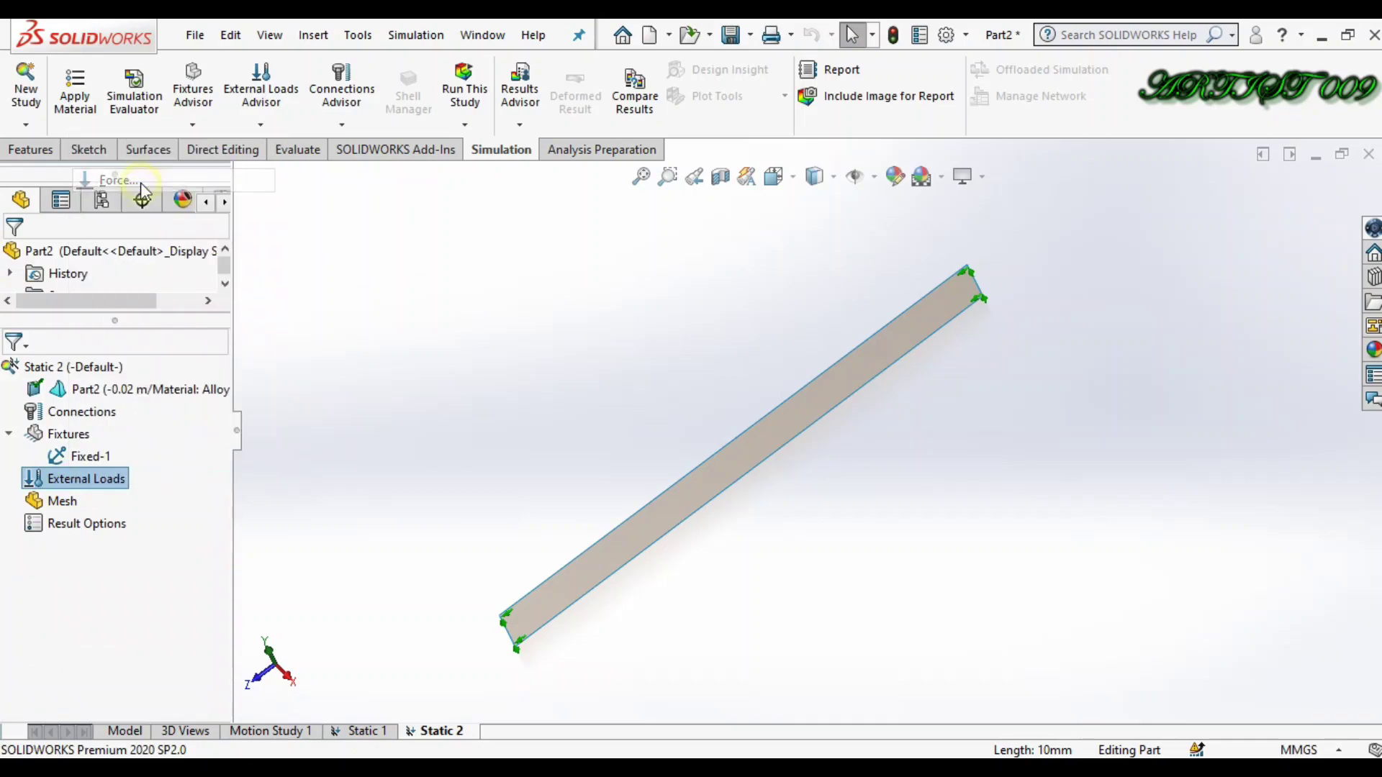
{"action": "left_click", "coordinate": [618, 543]}
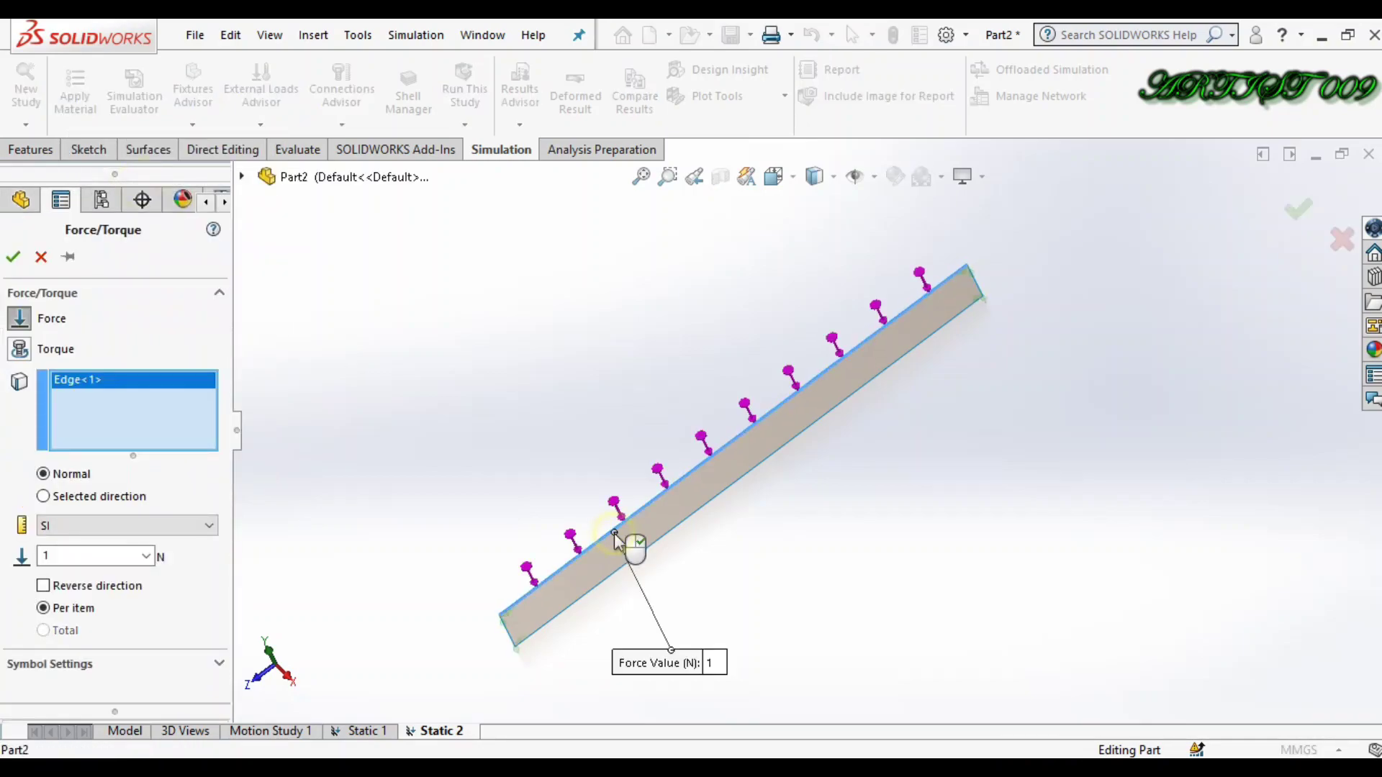
{"action": "left_click", "coordinate": [14, 257]}
Step: Run the 2D plane stress study
{"action": "key", "text": "Left"}
{"action": "key", "text": "Left"}
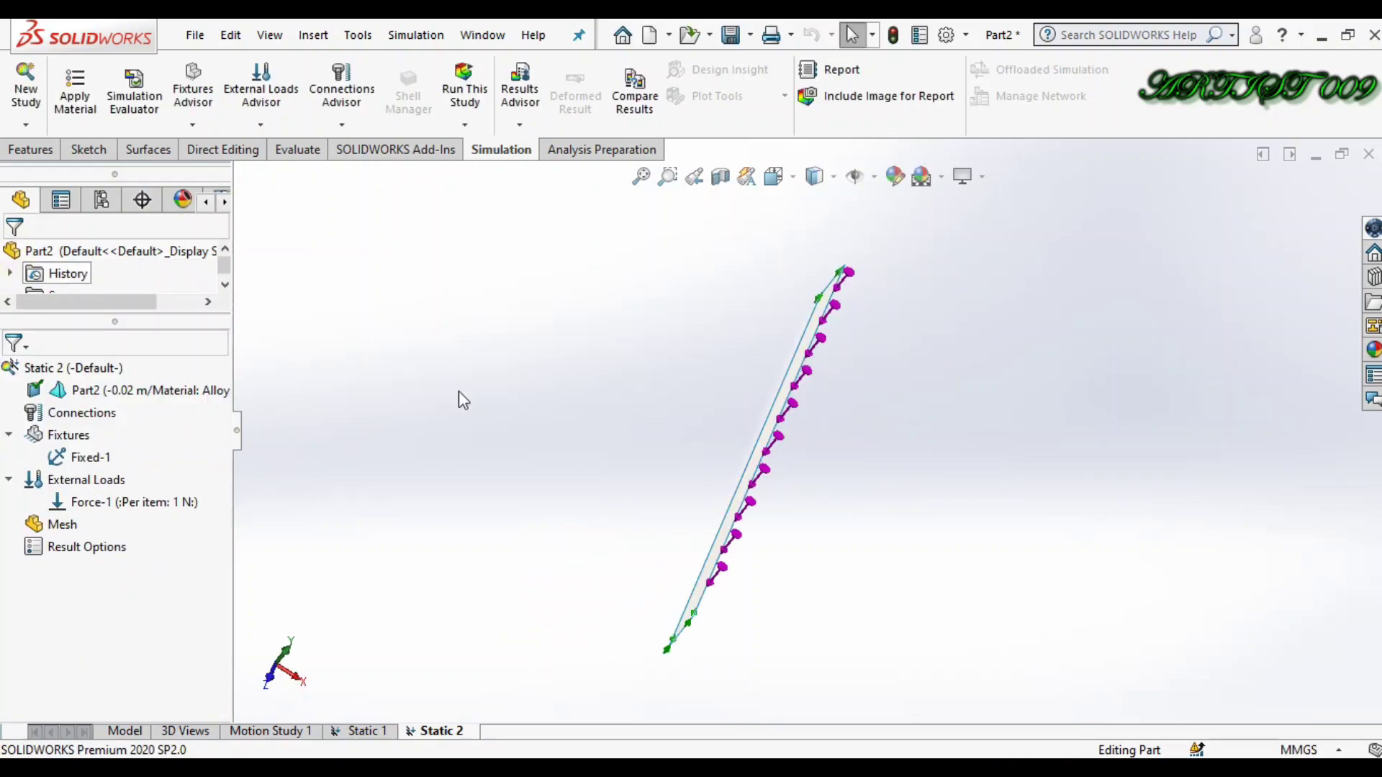
{"action": "left_click", "coordinate": [468, 87]}
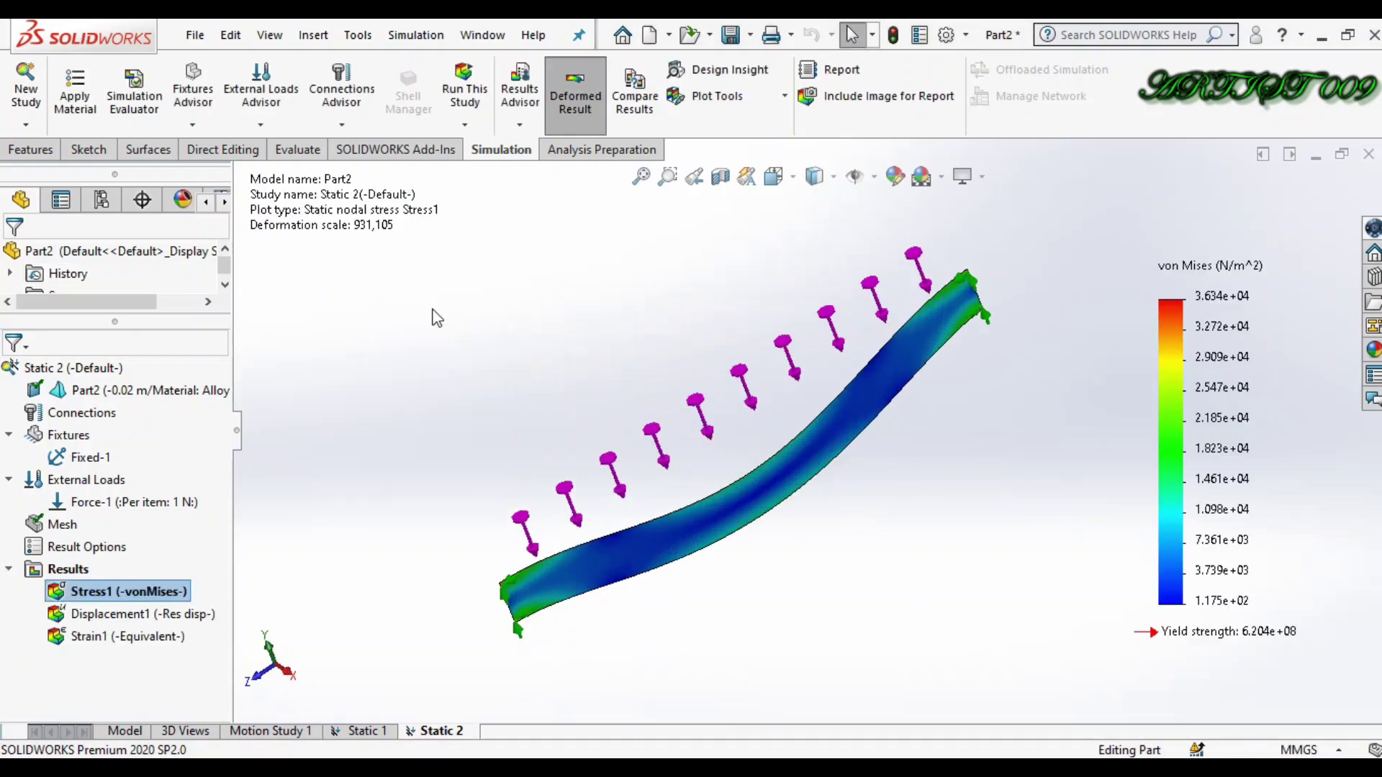
Step: Examine the von Mises stress plot on the deformed beam from several viewing angles
{"action": "key", "text": "Up"}
{"action": "key", "text": "Up"}
{"action": "key", "text": "Up"}
{"action": "key", "text": "Right"}
{"action": "key", "text": "Right"}
{"action": "key", "text": "Right"}
{"action": "key", "text": "Right"}
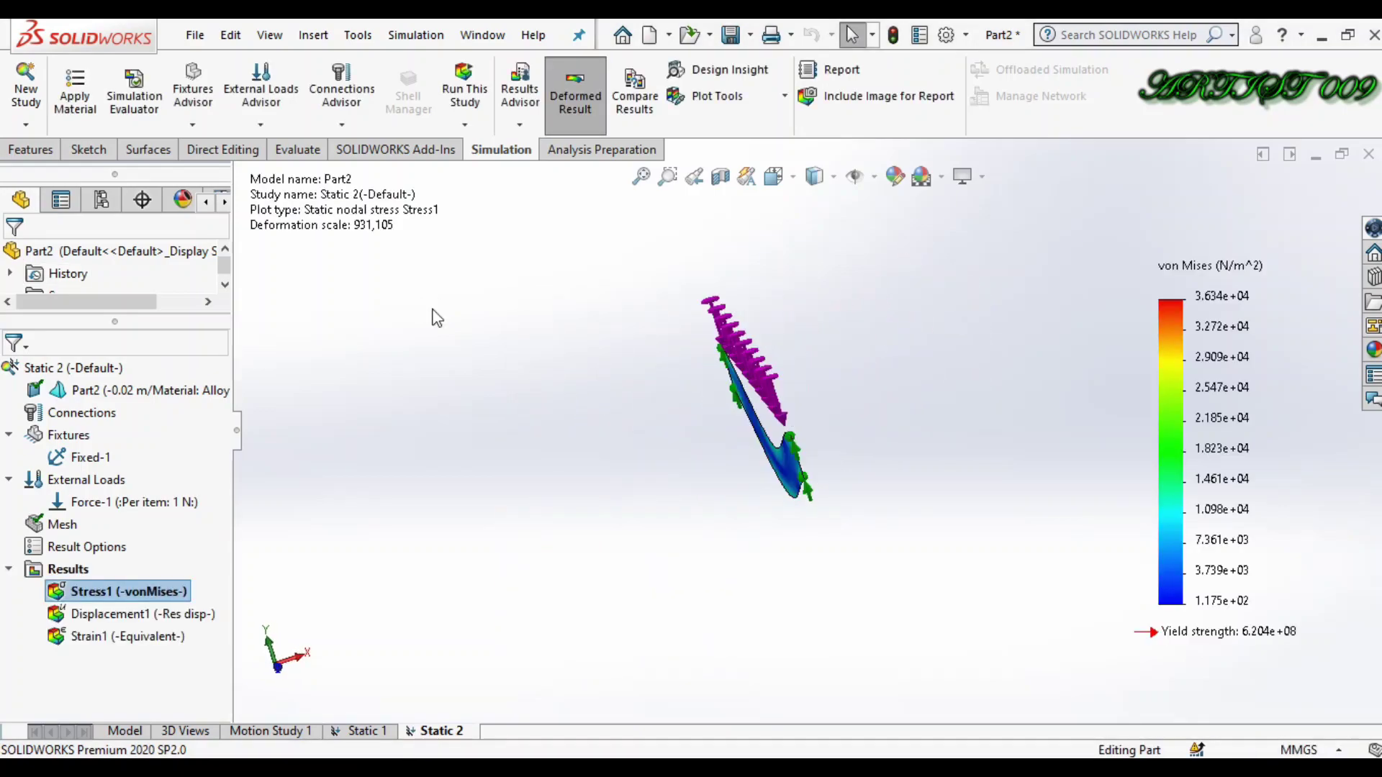
{"action": "key", "text": "Left"}
{"action": "key", "text": "Left"}
{"action": "key", "text": "Left"}
{"action": "key", "text": "Down"}
{"action": "key", "text": "Down"}
{"action": "key", "text": "Down"}
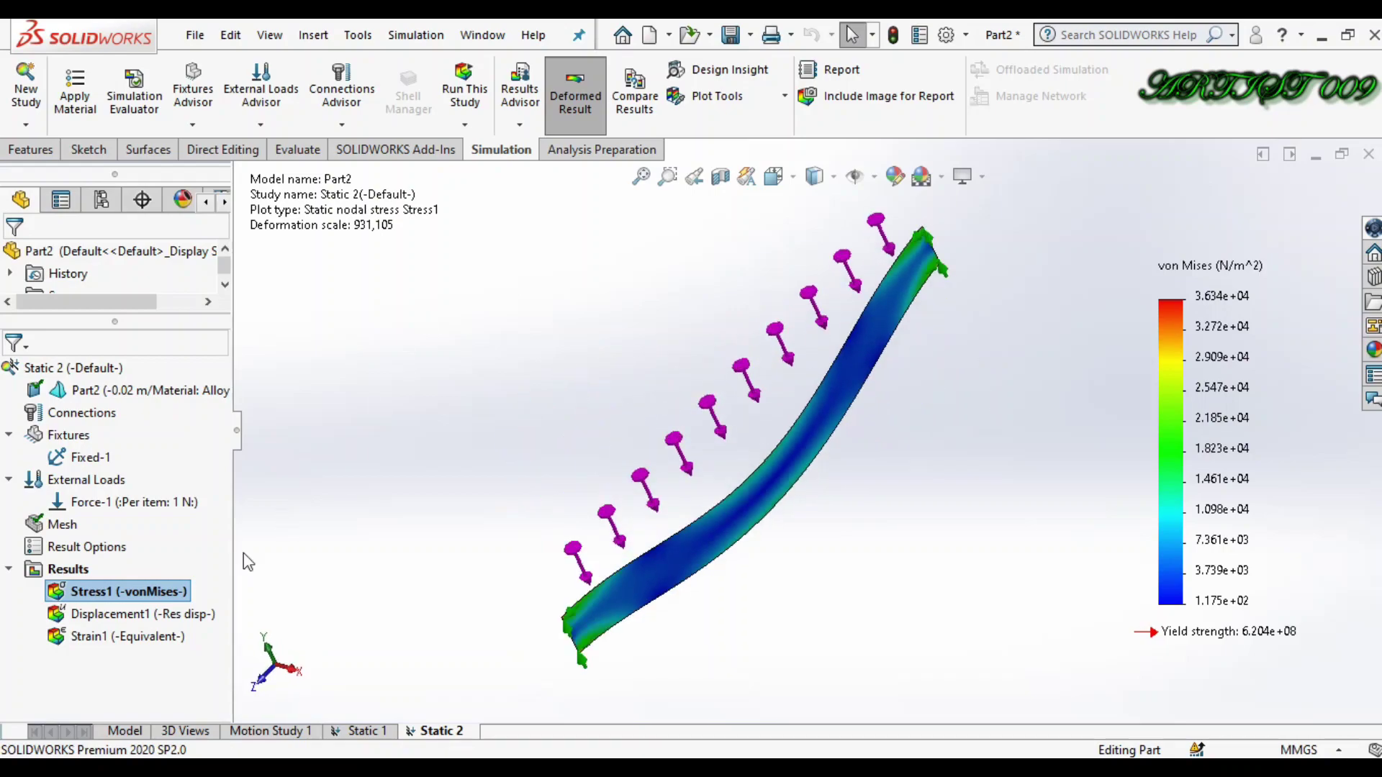
Step: Display the resultant displacement plot, play its animation and close the animation
{"action": "double_click", "coordinate": [203, 614]}
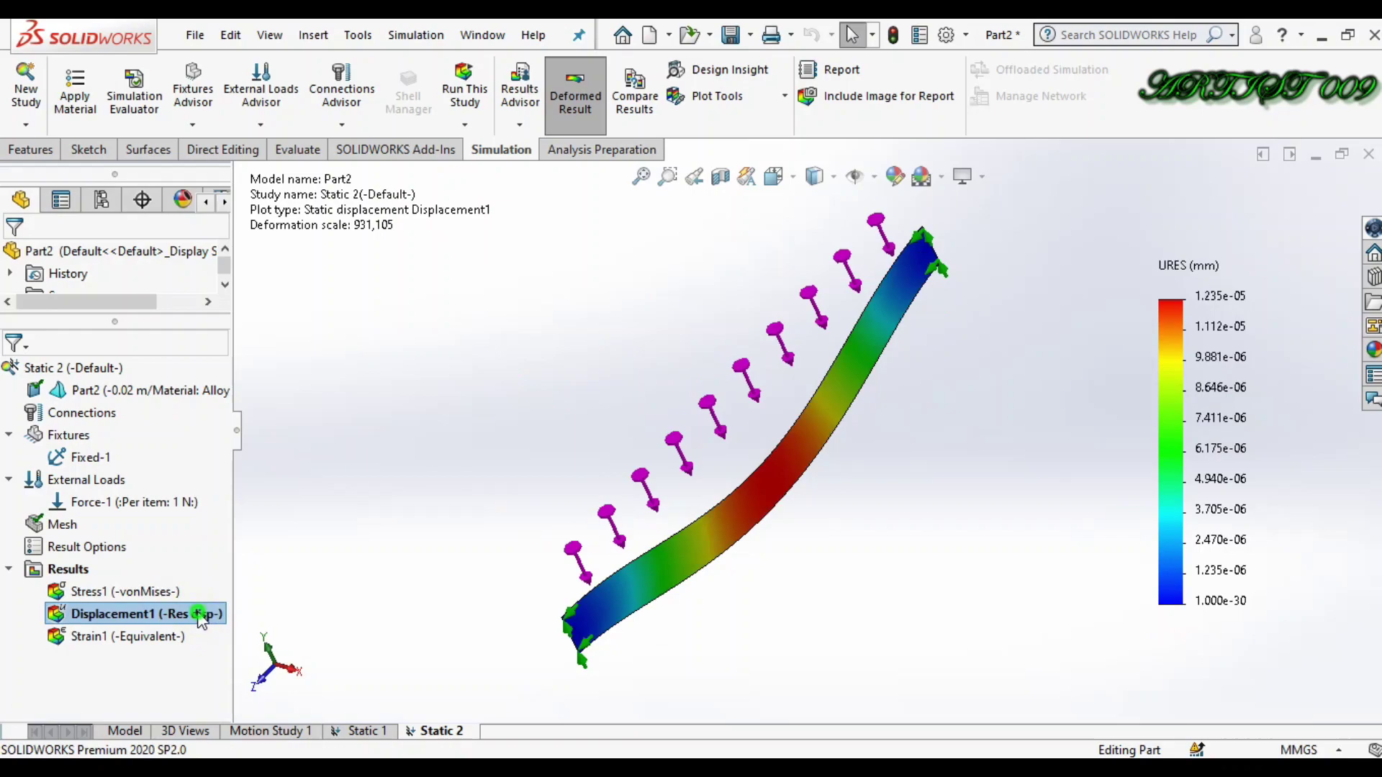
{"action": "right_click", "coordinate": [200, 614]}
{"action": "left_click", "coordinate": [265, 283]}
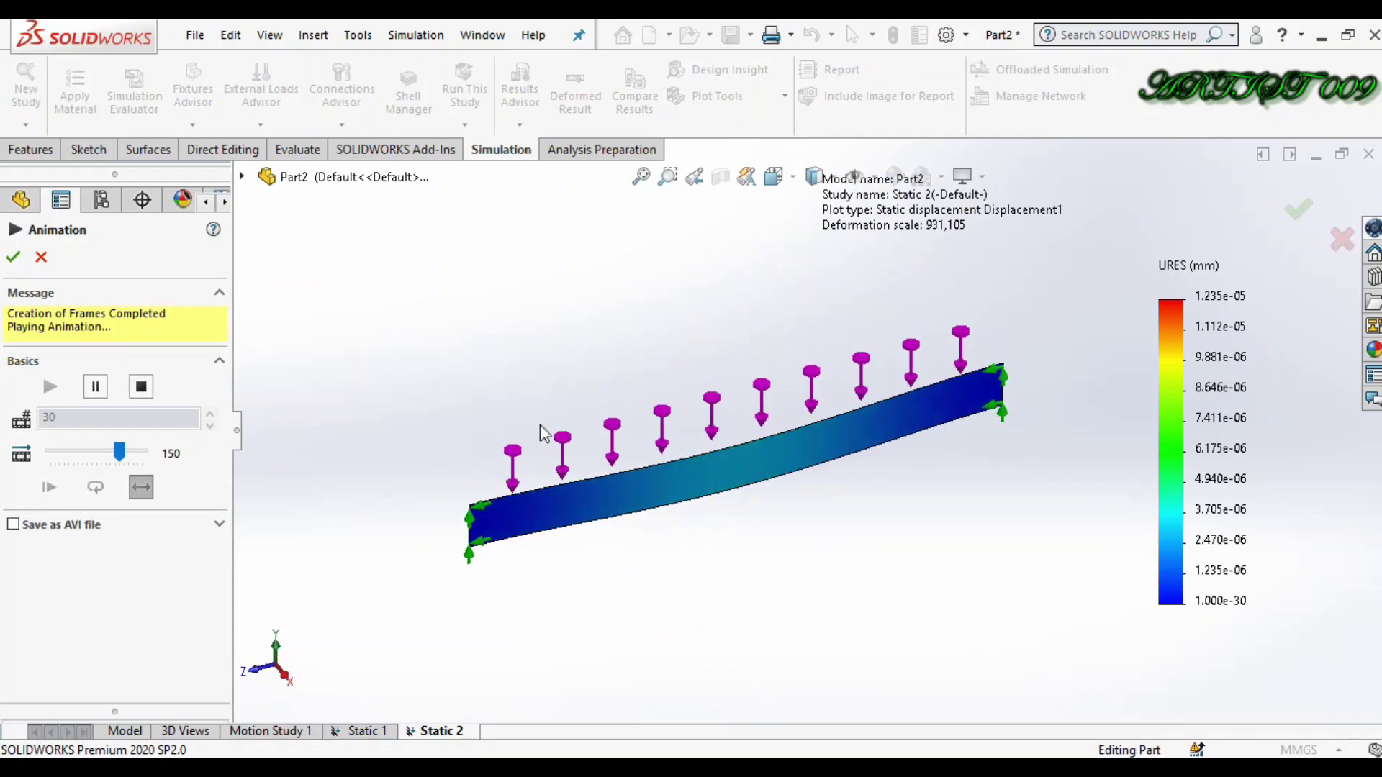
{"action": "left_click", "coordinate": [15, 257]}
Step: Hide the force and fixed fixture symbols on the beam
{"action": "middle_click_drag", "start_coordinate": [473, 359], "coordinate": [493, 394]}
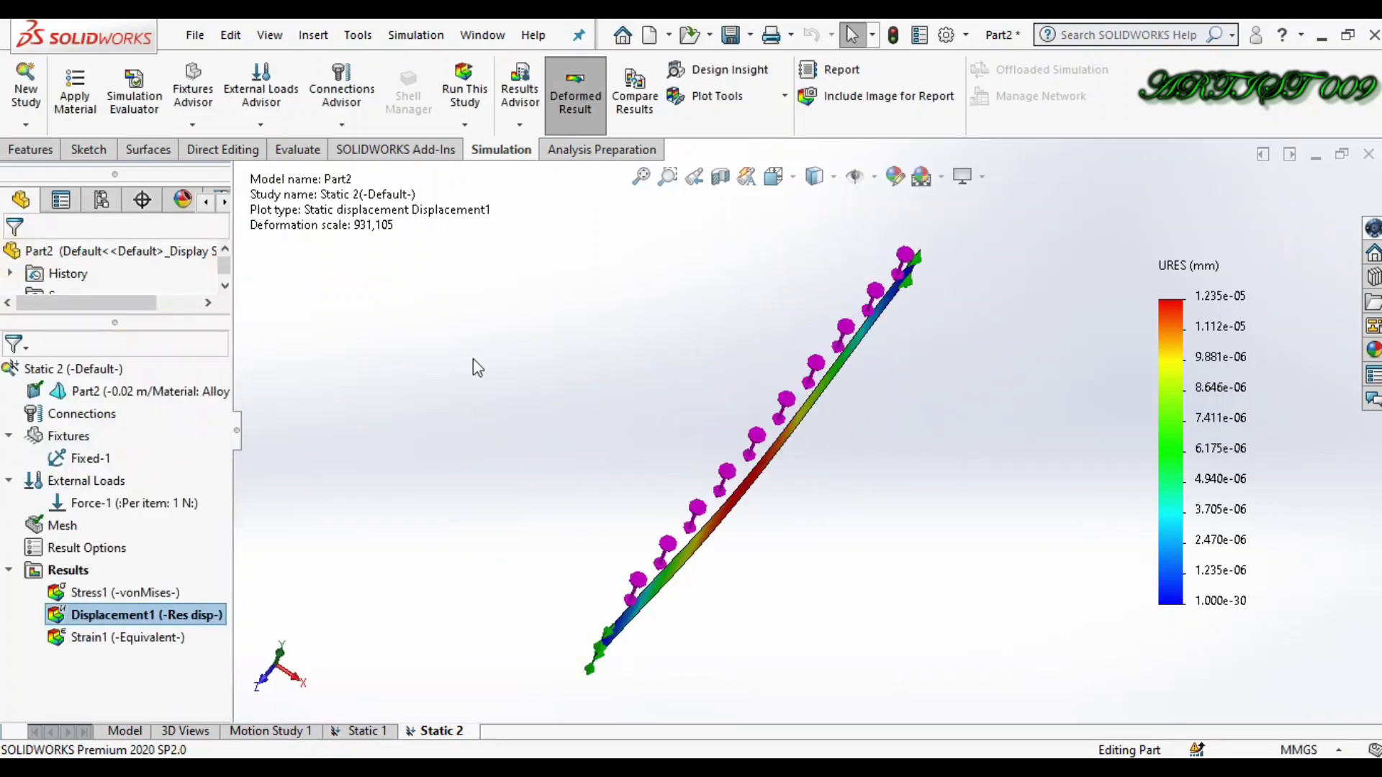
{"action": "key", "text": "Left"}
{"action": "key", "text": "Left"}
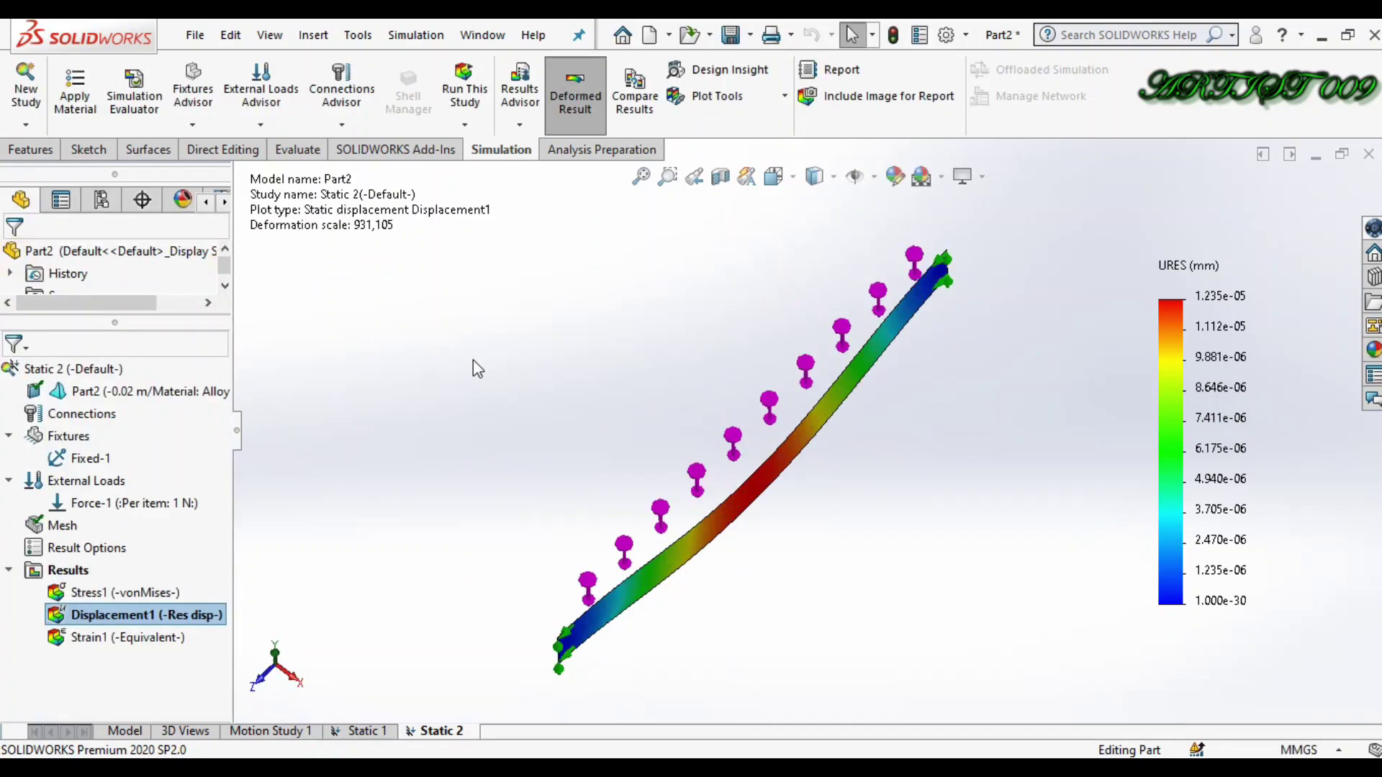
{"action": "right_click", "coordinate": [155, 507]}
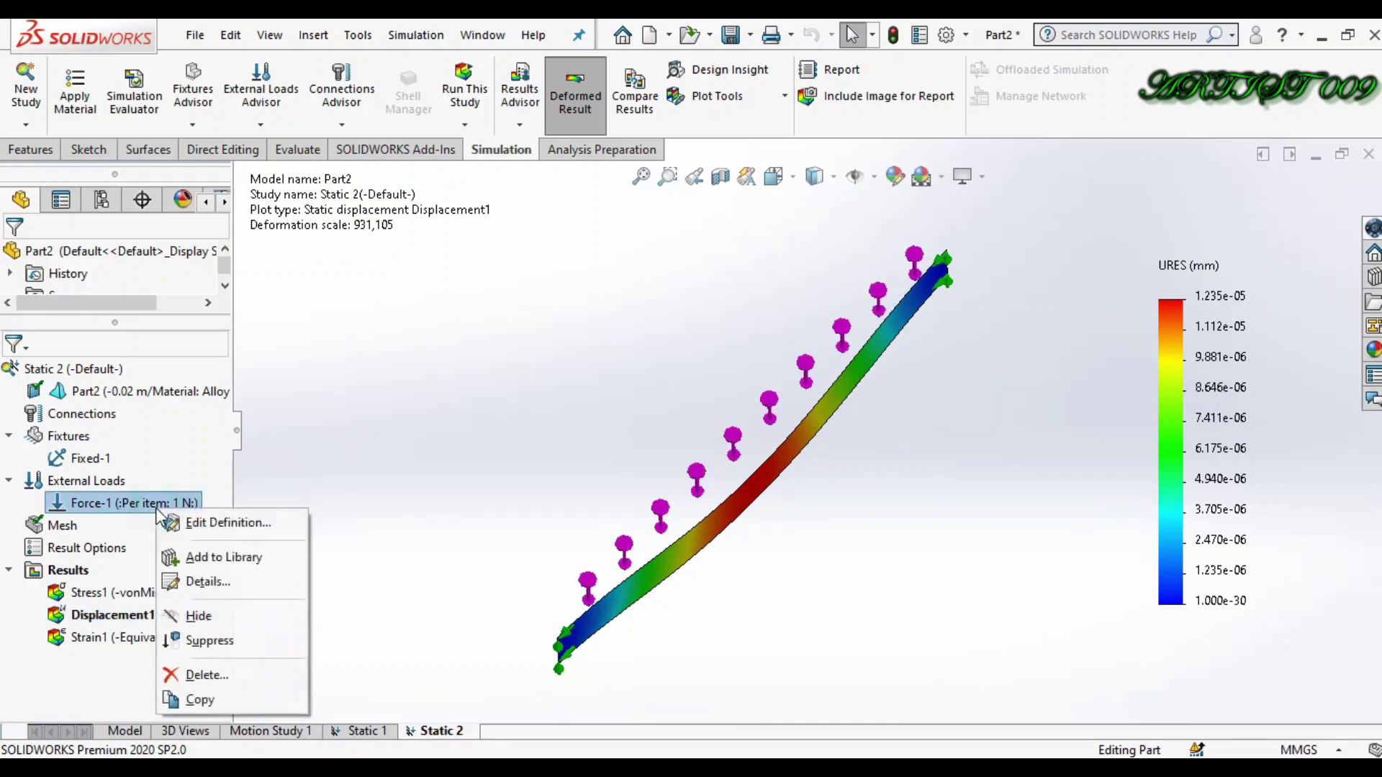
{"action": "left_click", "coordinate": [218, 619]}
{"action": "right_click", "coordinate": [100, 458]}
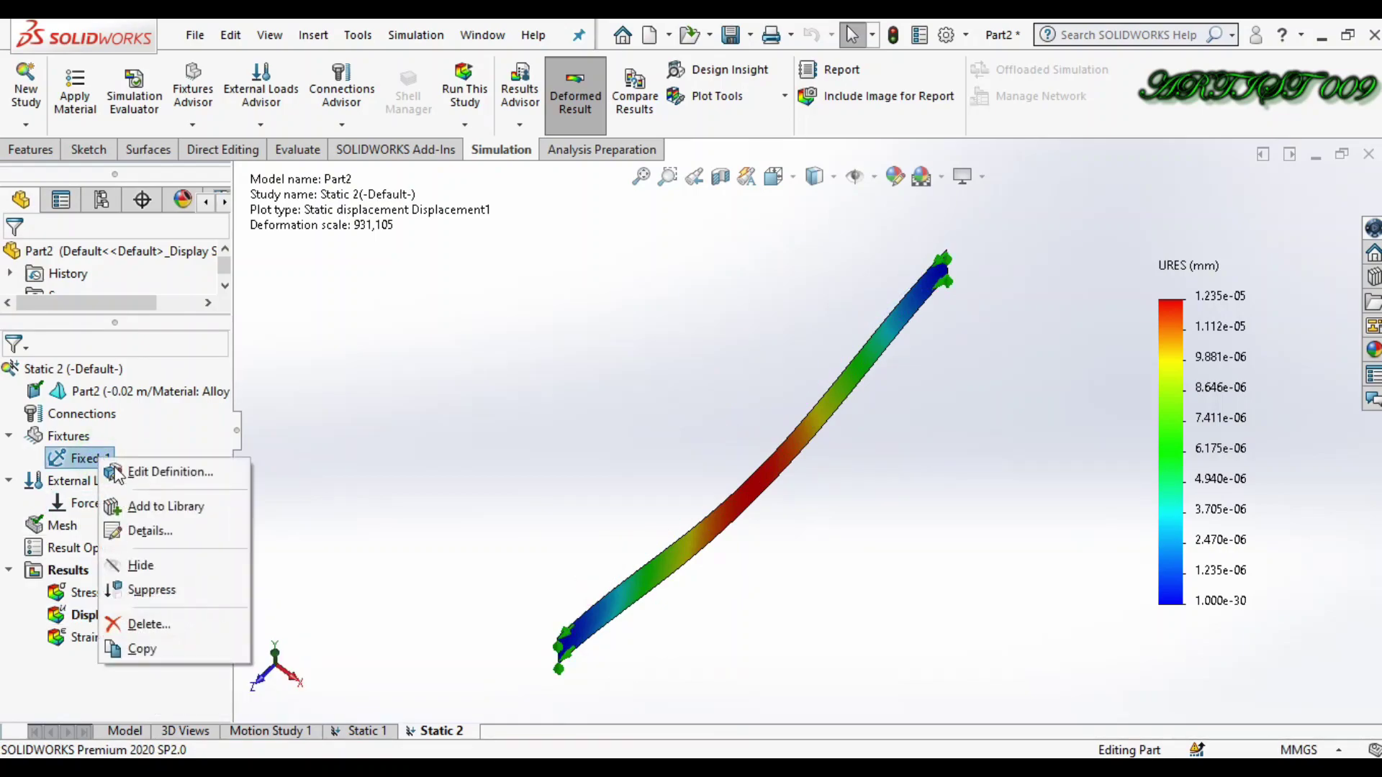
{"action": "left_click", "coordinate": [144, 565]}
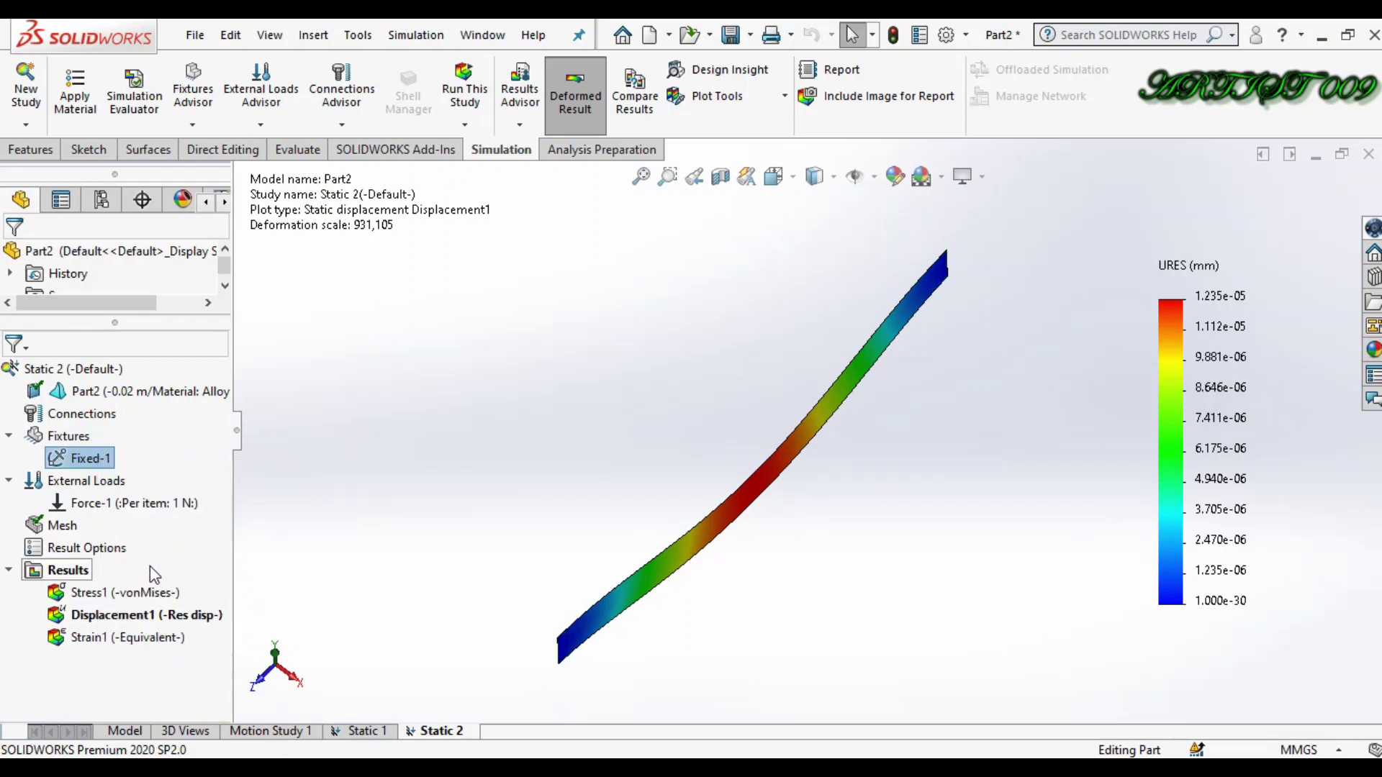
Step: Display the von Mises stress result as a 3D plot and view the beam's top and side
{"action": "double_click", "coordinate": [144, 593]}
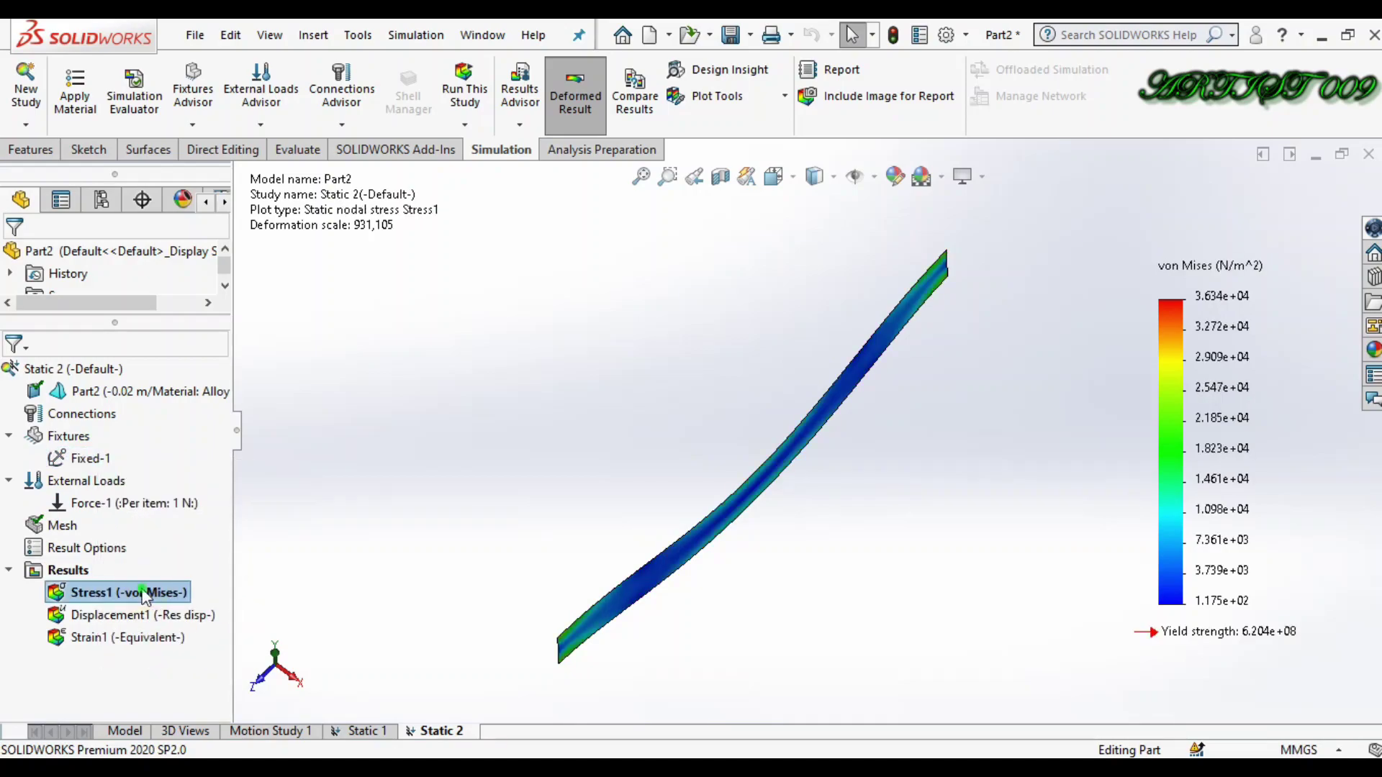
{"action": "right_click", "coordinate": [147, 596]}
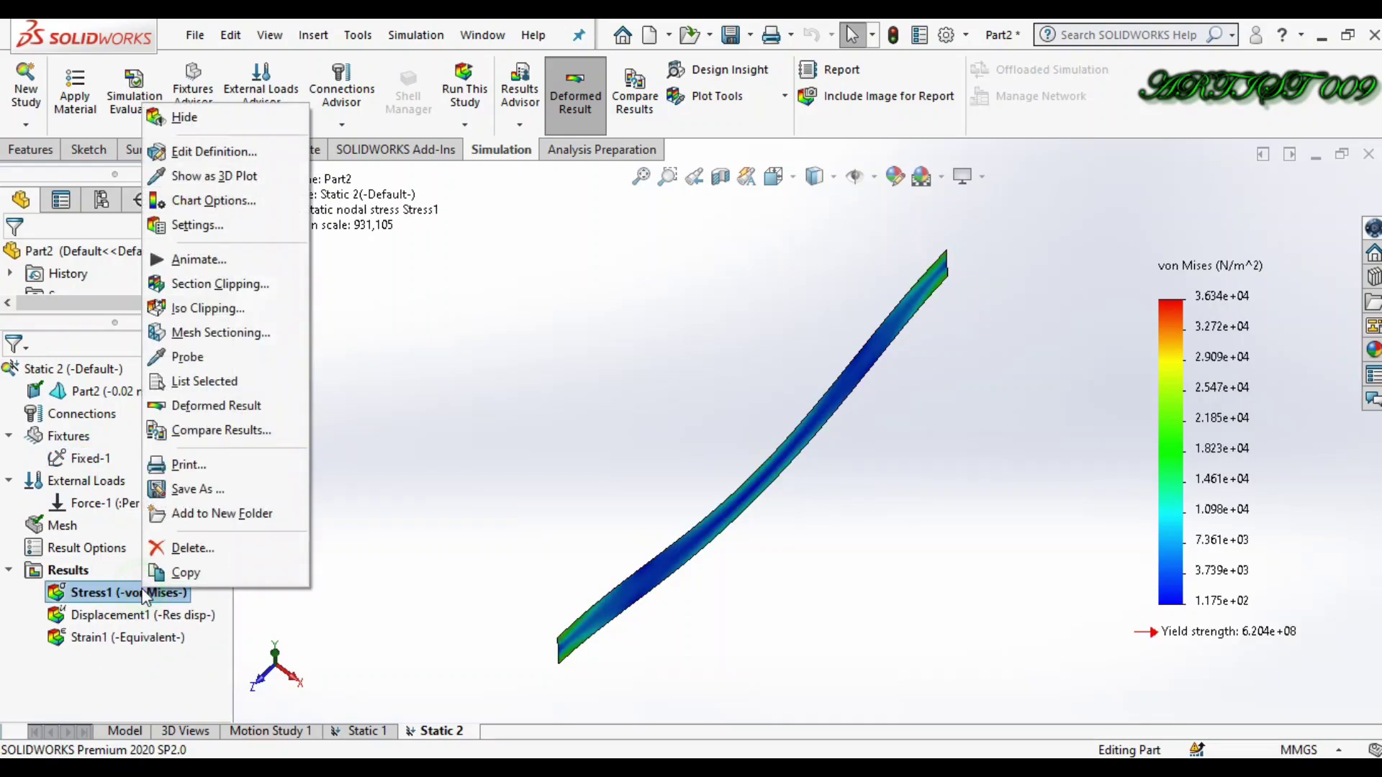
{"action": "left_click", "coordinate": [211, 177]}
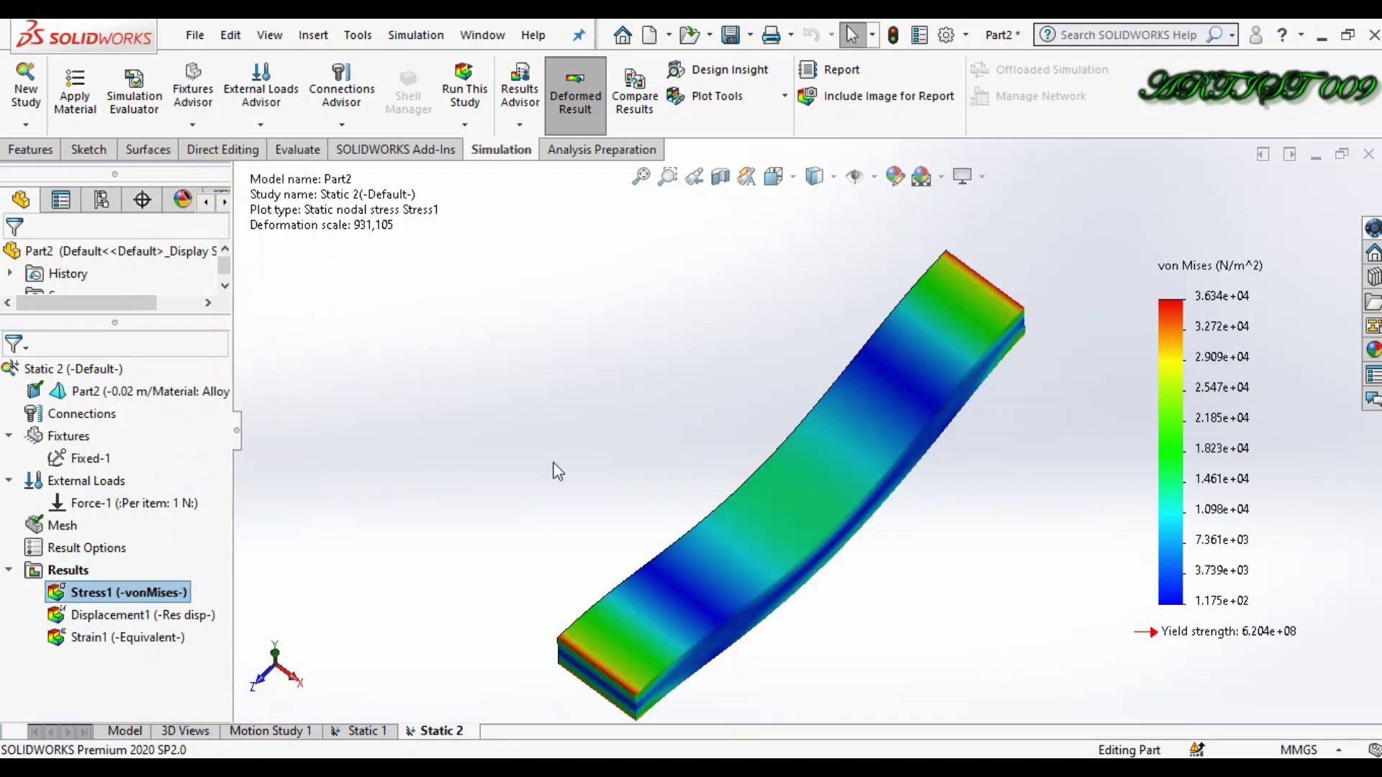
{"action": "scroll", "coordinate": [554, 464], "scroll_direction": "up", "scroll_amount": 3}
{"action": "scroll", "coordinate": [838, 517], "scroll_direction": "down", "scroll_amount": 3}
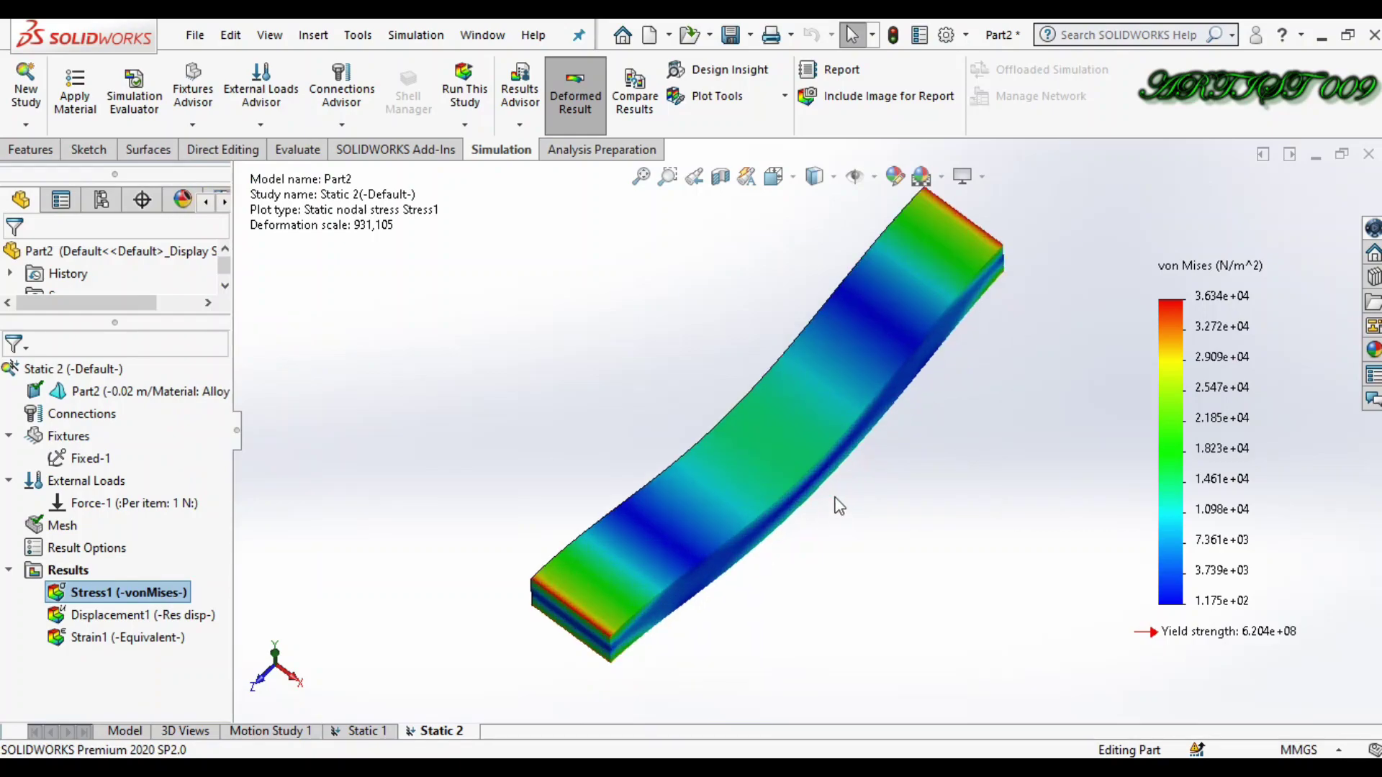
{"action": "middle_click_drag", "start_coordinate": [839, 506], "coordinate": [824, 510]}
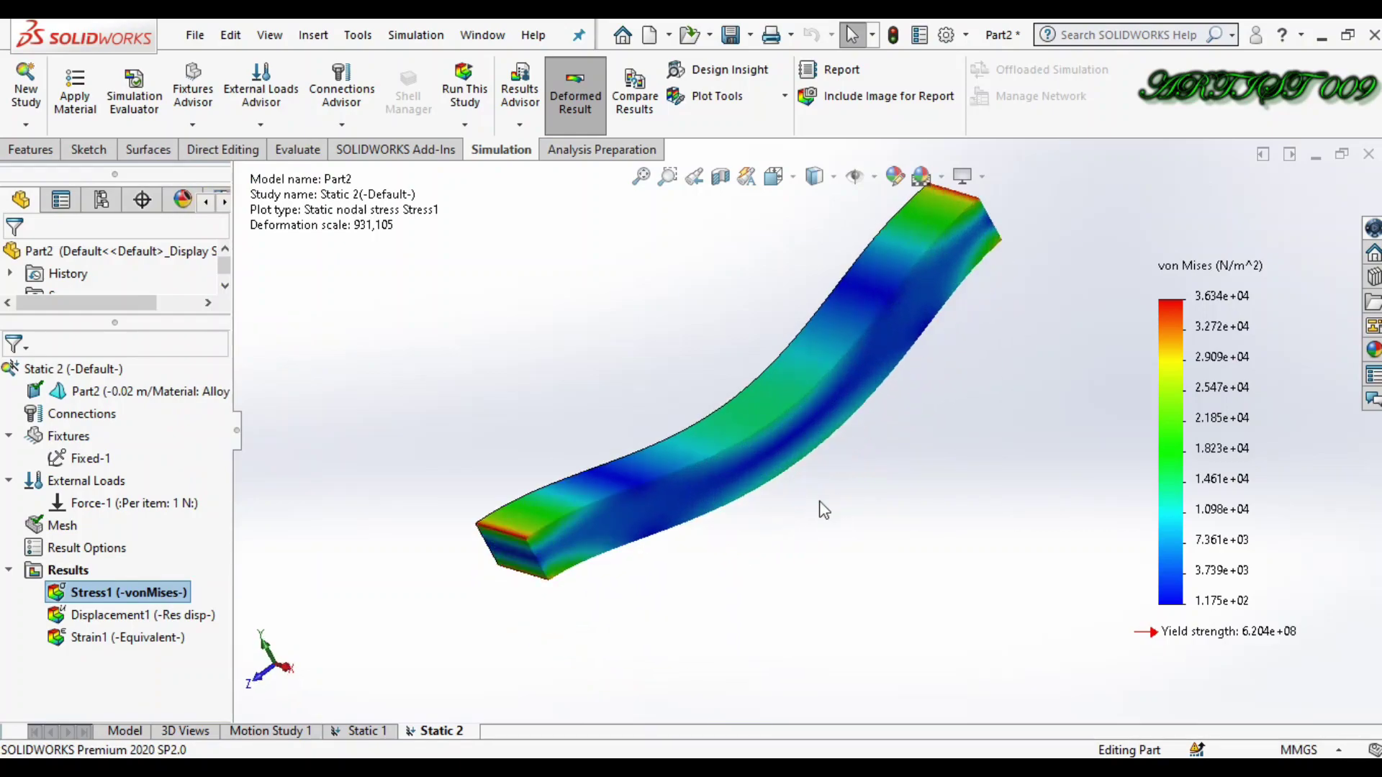
Step: Play the animation of the 3D von Mises stress plot and close it
{"action": "right_click", "coordinate": [175, 593]}
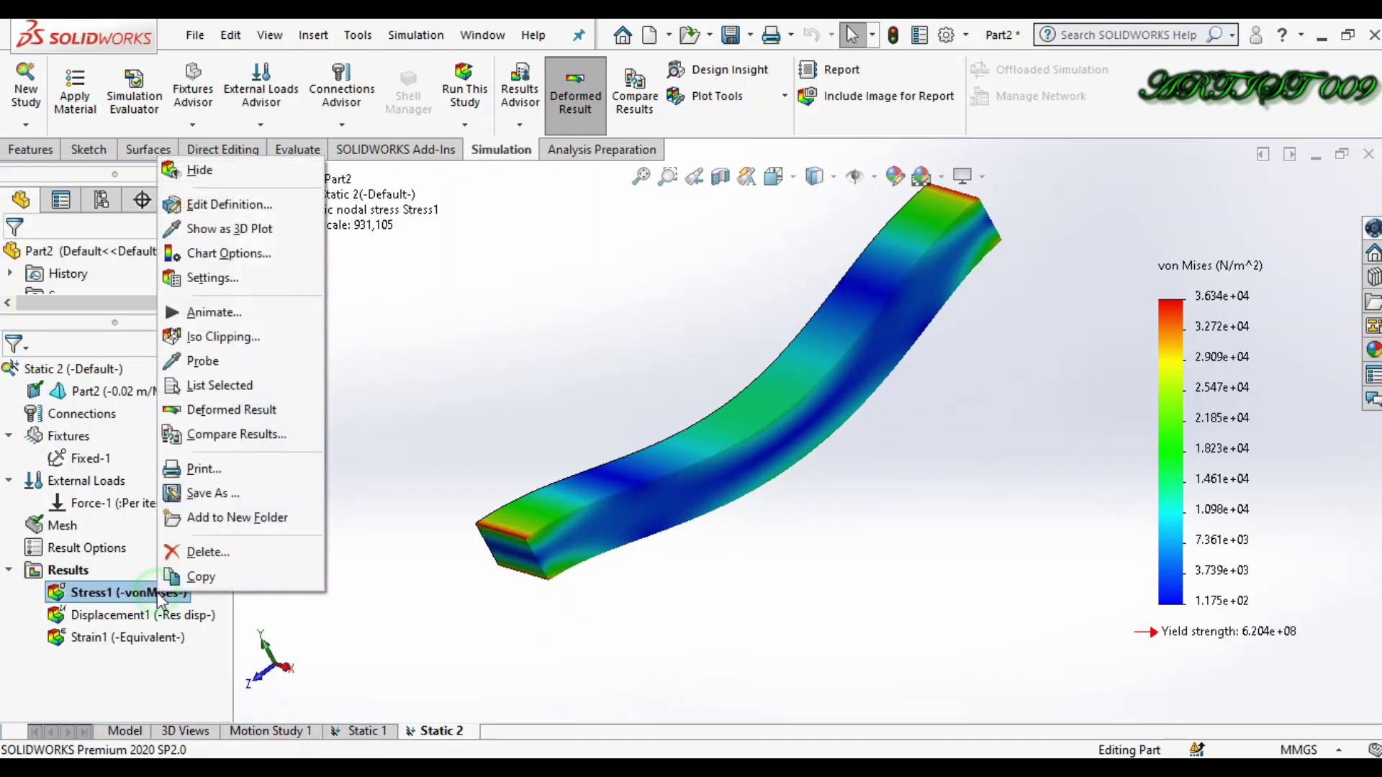
{"action": "left_click", "coordinate": [209, 313]}
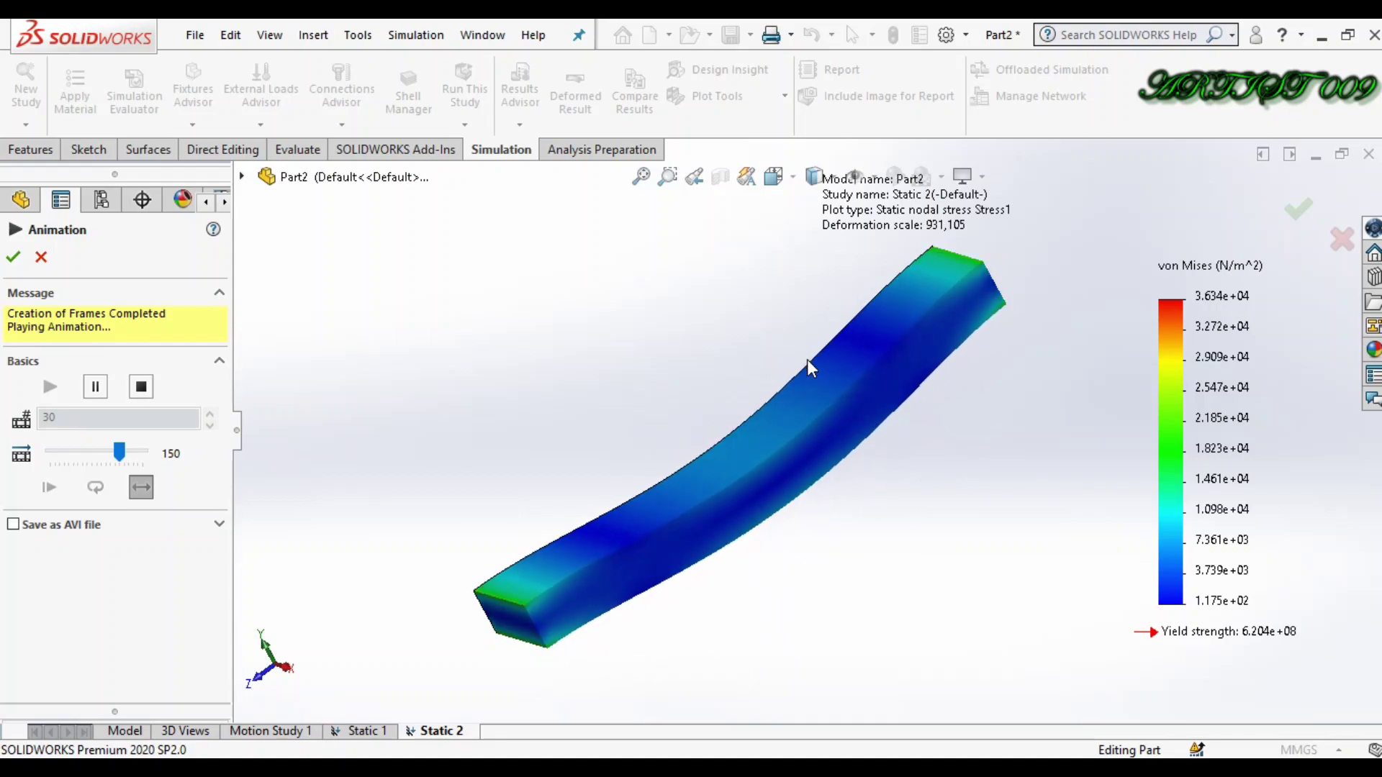
{"action": "left_click", "coordinate": [13, 257]}
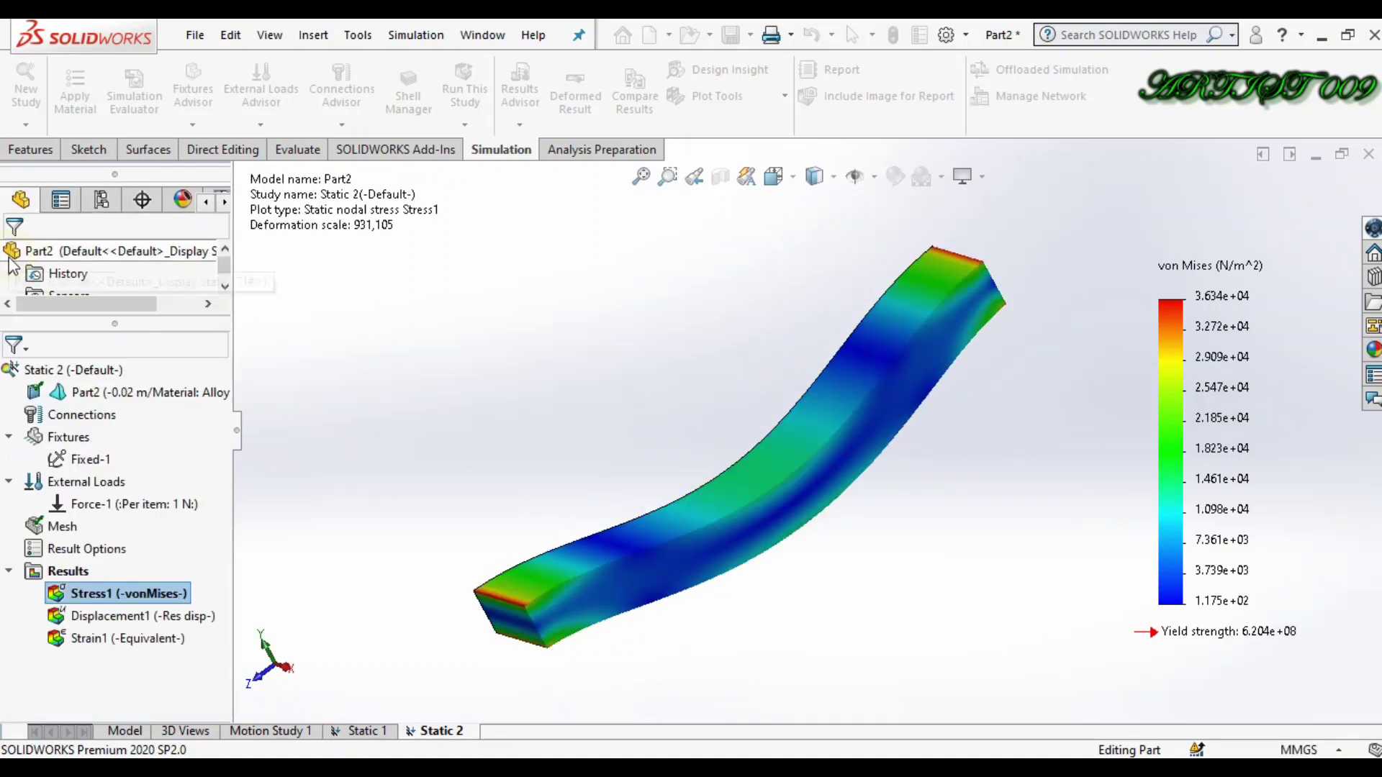
Step: Display the resultant displacement result as a 3D plot
{"action": "double_click", "coordinate": [148, 621]}
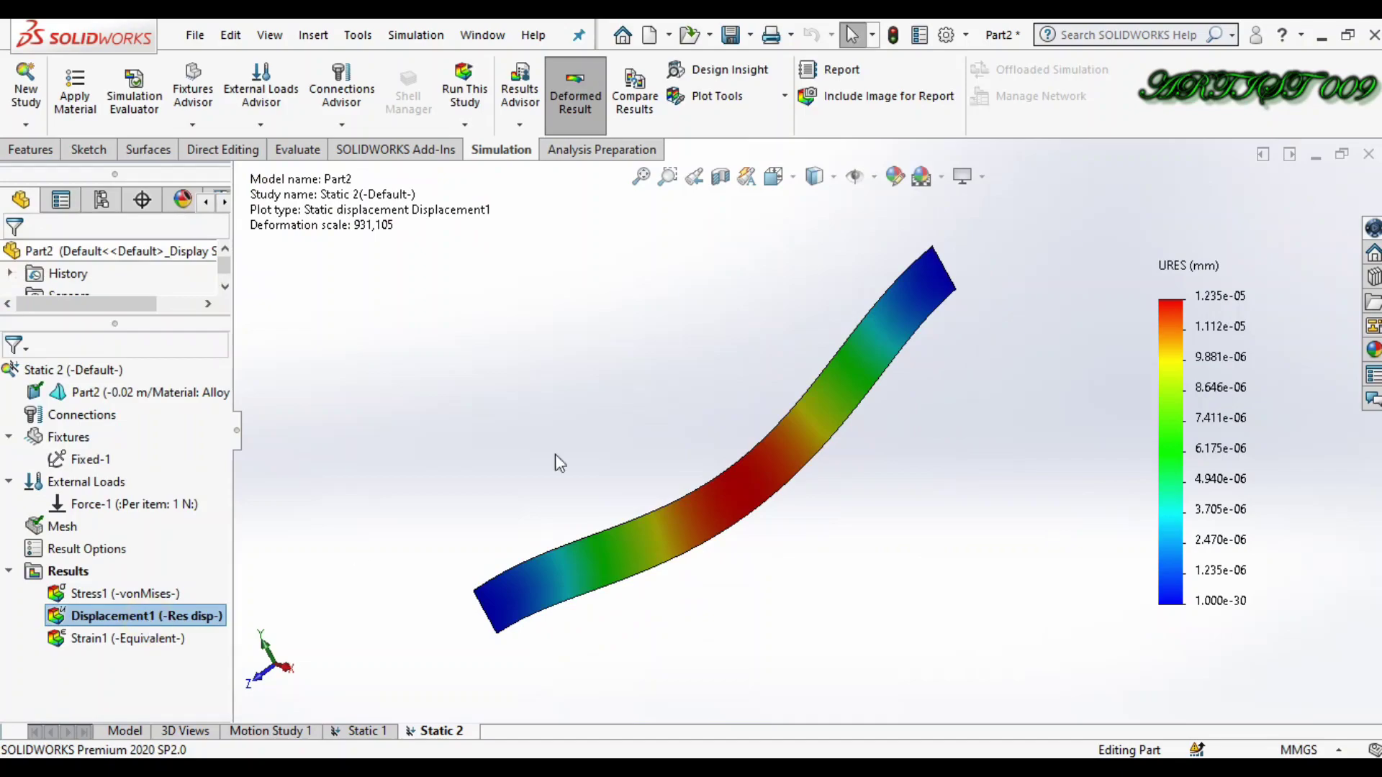
{"action": "key", "text": "ctrl+1"}
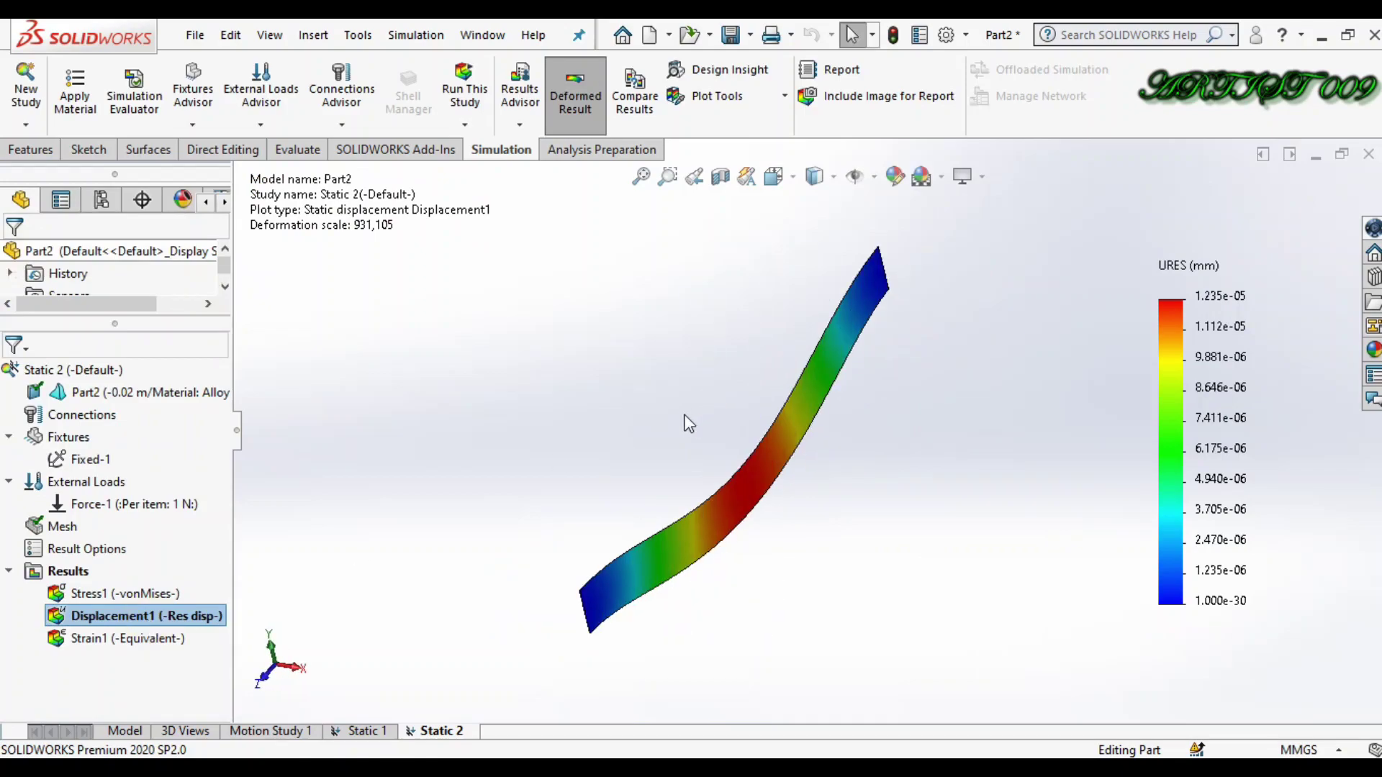
{"action": "right_click", "coordinate": [187, 615]}
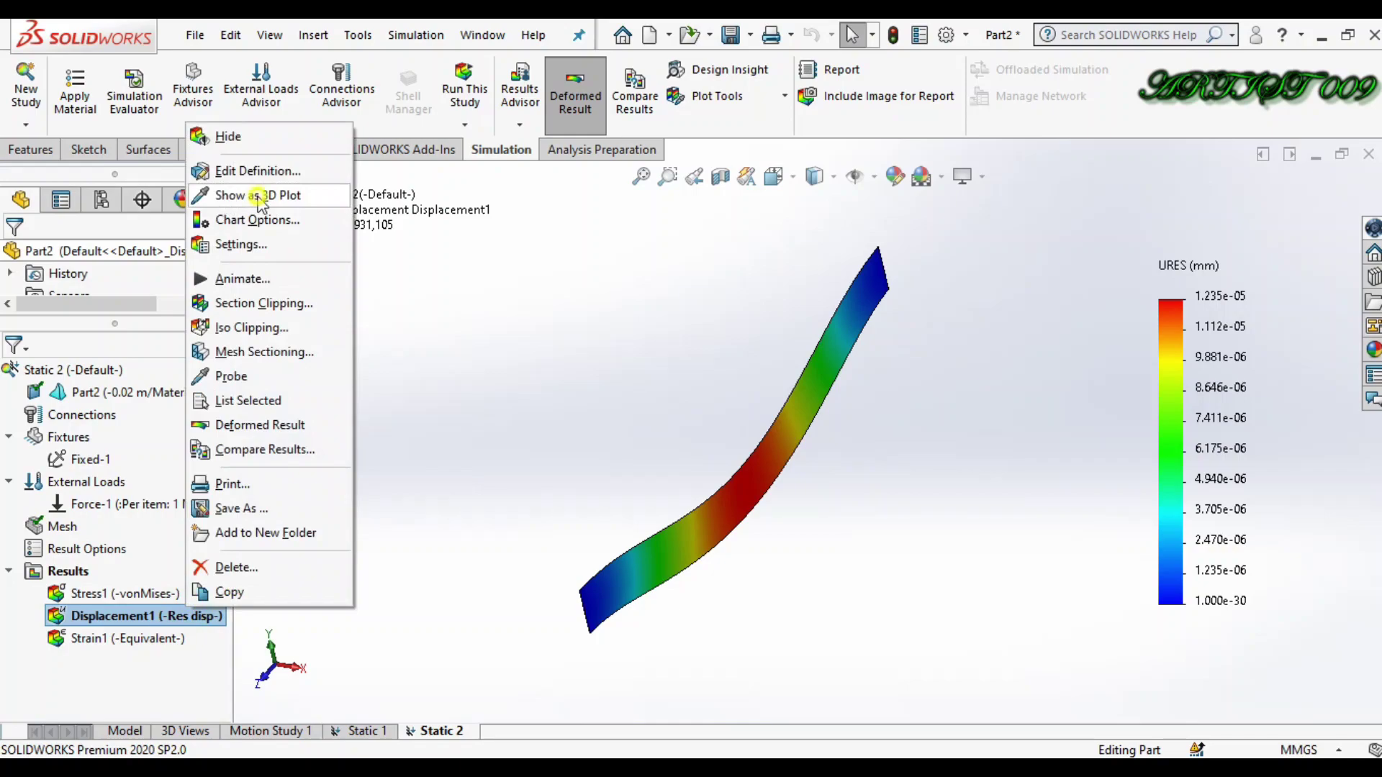
{"action": "left_click", "coordinate": [259, 197]}
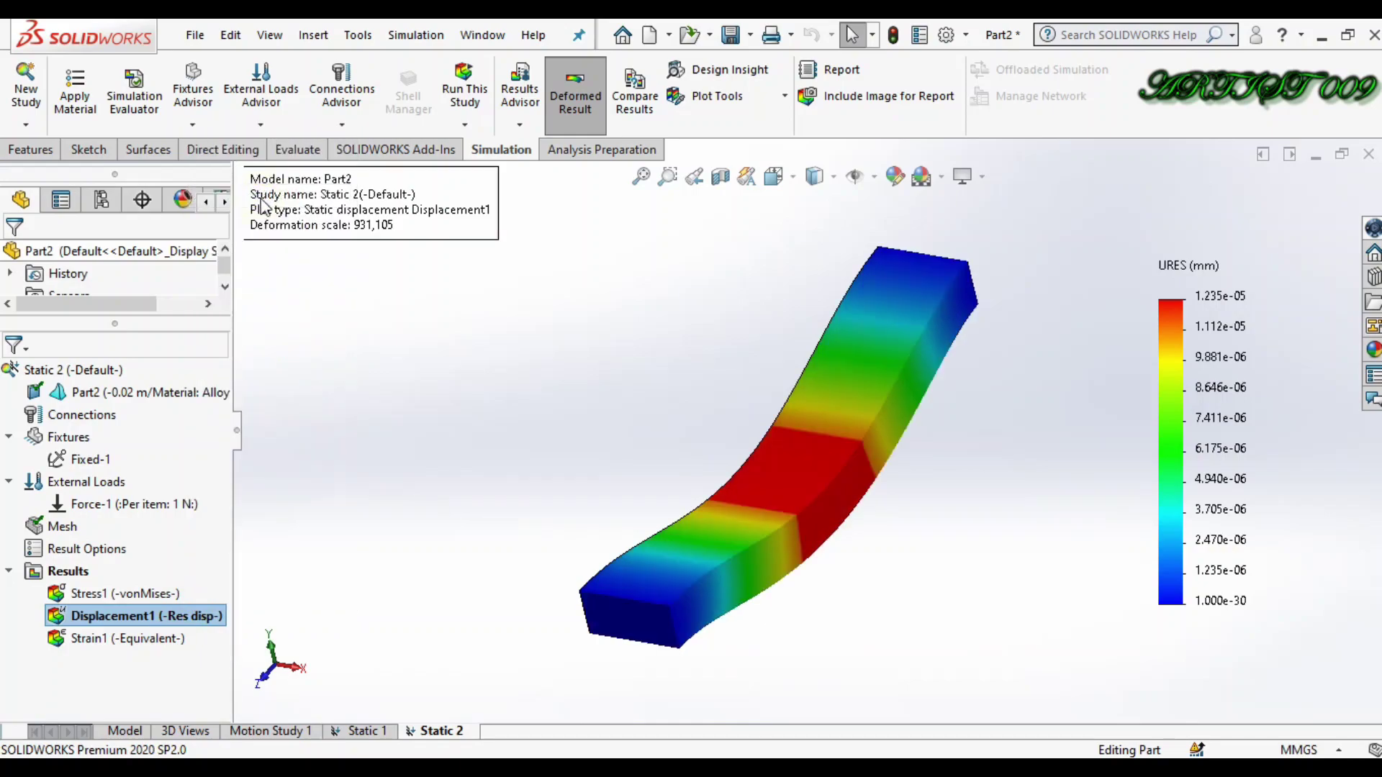
Step: Play the animation of the 3D displacement plot and close it
{"action": "right_click", "coordinate": [171, 620]}
{"action": "left_click", "coordinate": [222, 338]}
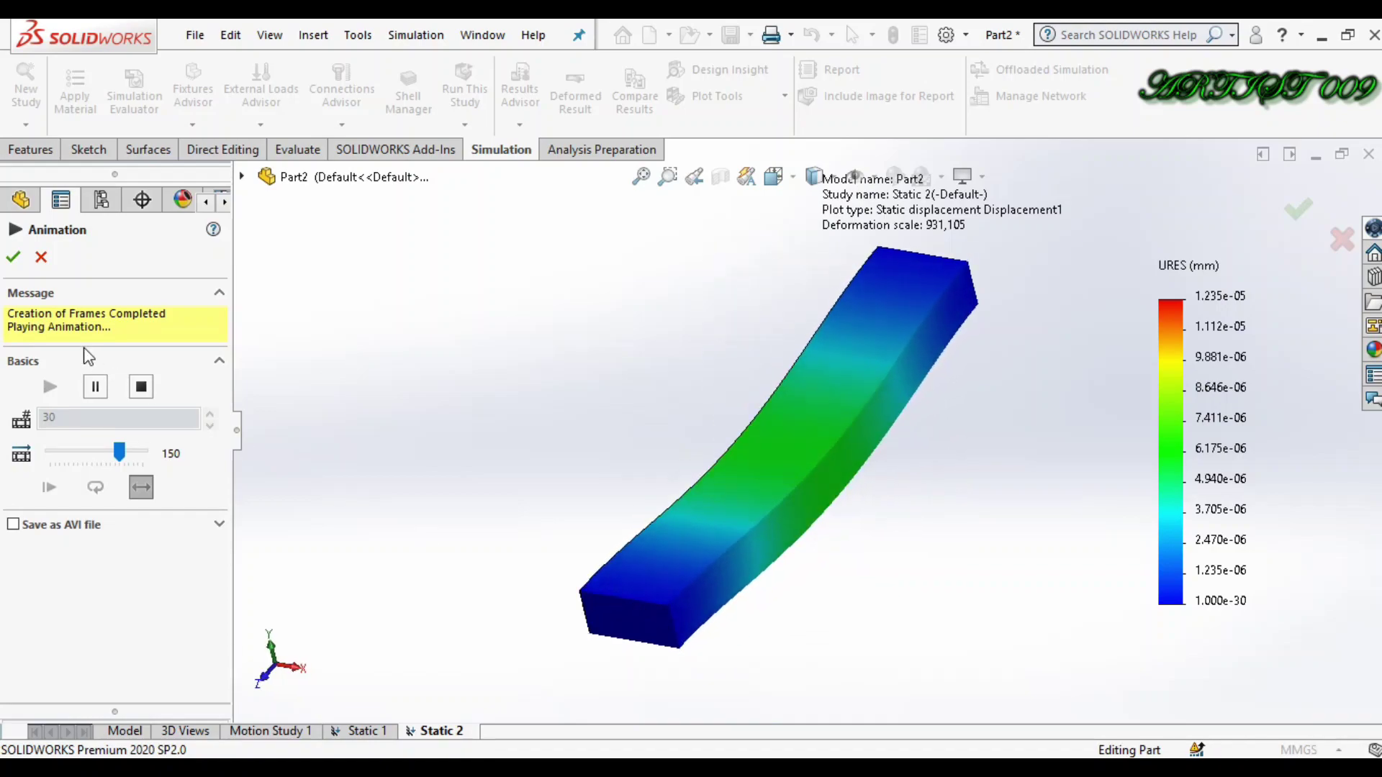
{"action": "left_click", "coordinate": [13, 257]}
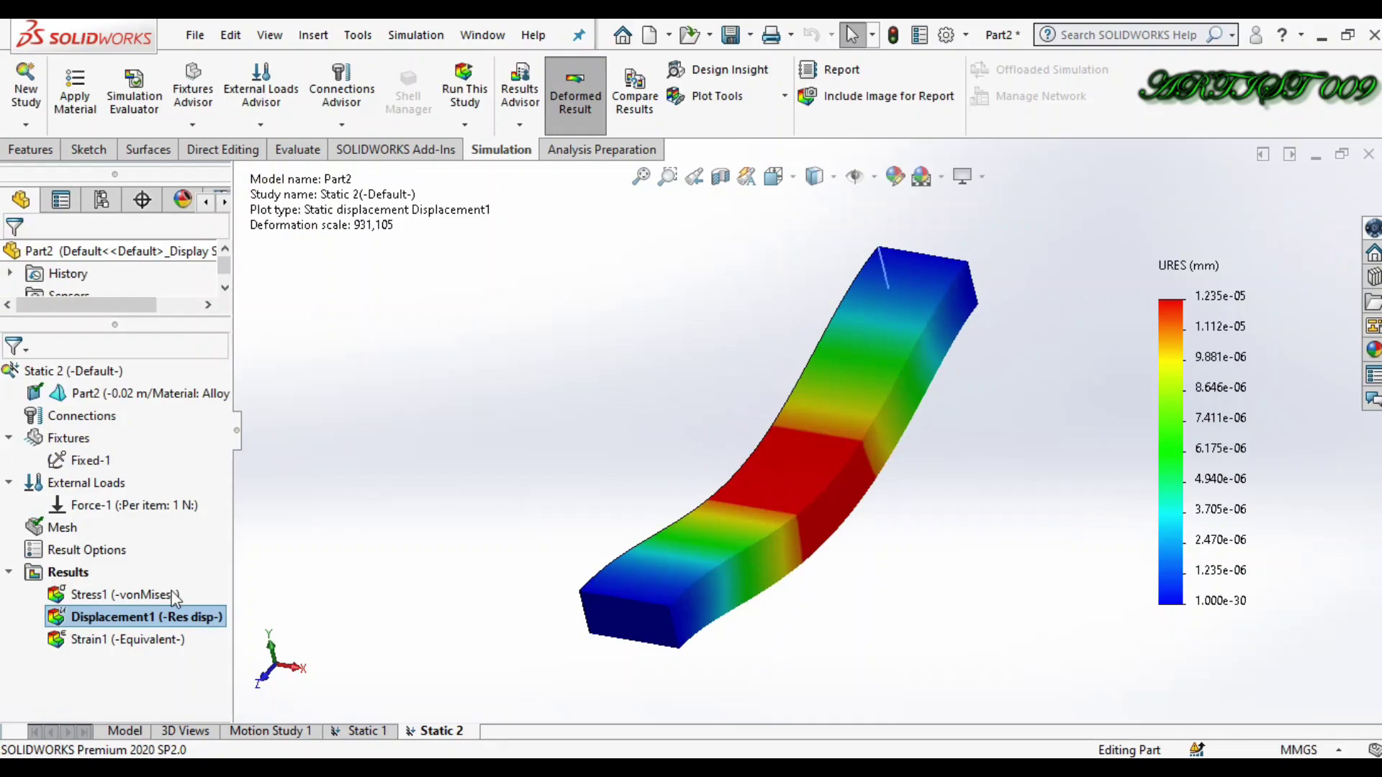
Step: Display the equivalent strain plot, view its animation from different angles and close the animation
{"action": "double_click", "coordinate": [168, 640]}
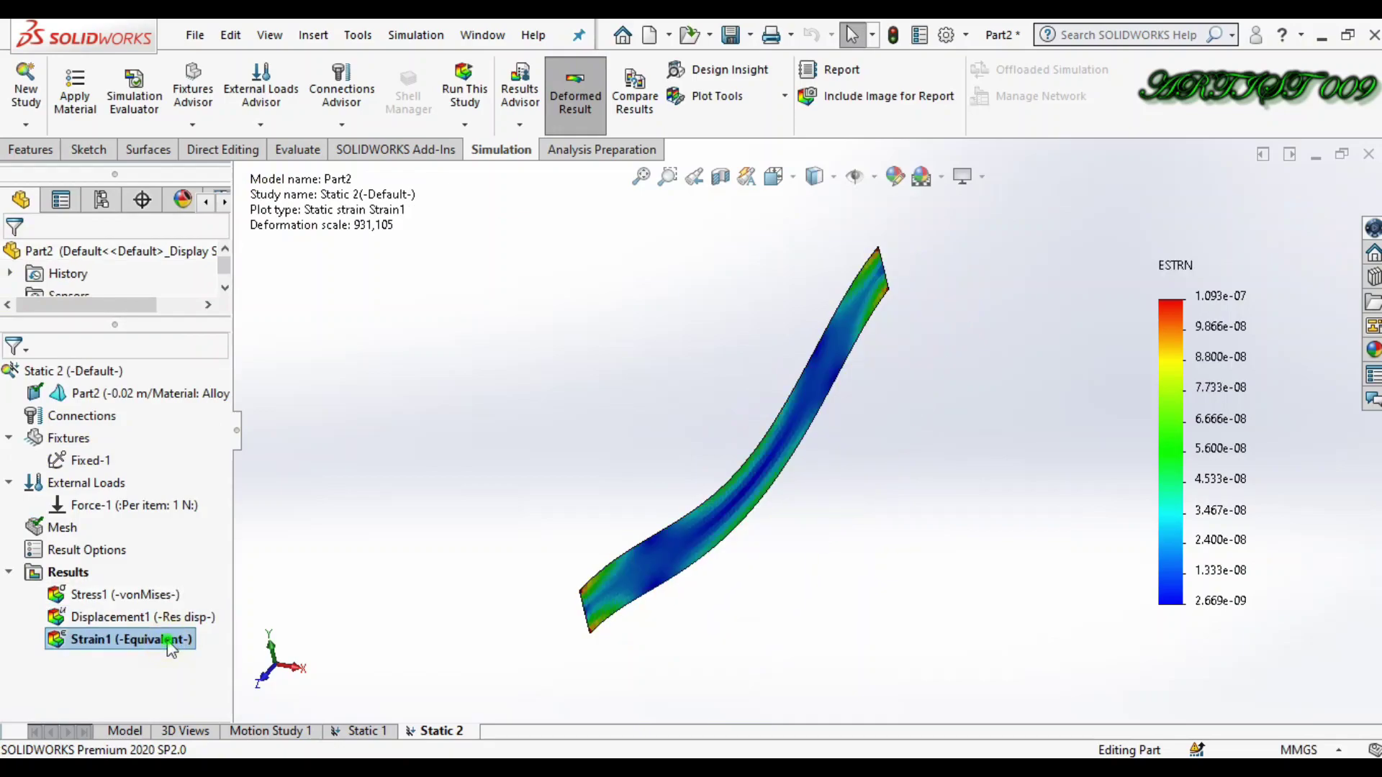
{"action": "right_click", "coordinate": [167, 640]}
{"action": "left_click", "coordinate": [212, 333]}
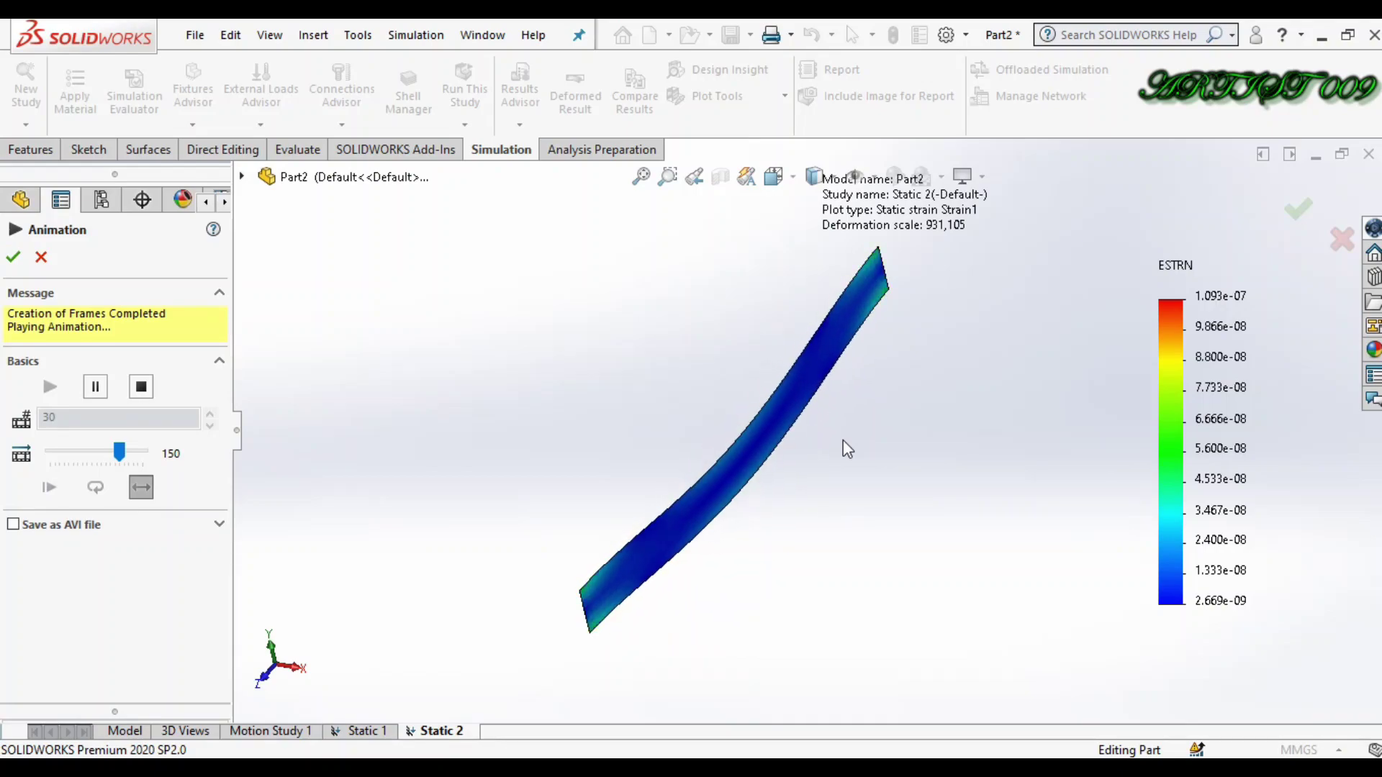
{"action": "key", "text": "Right"}
{"action": "key", "text": "Right"}
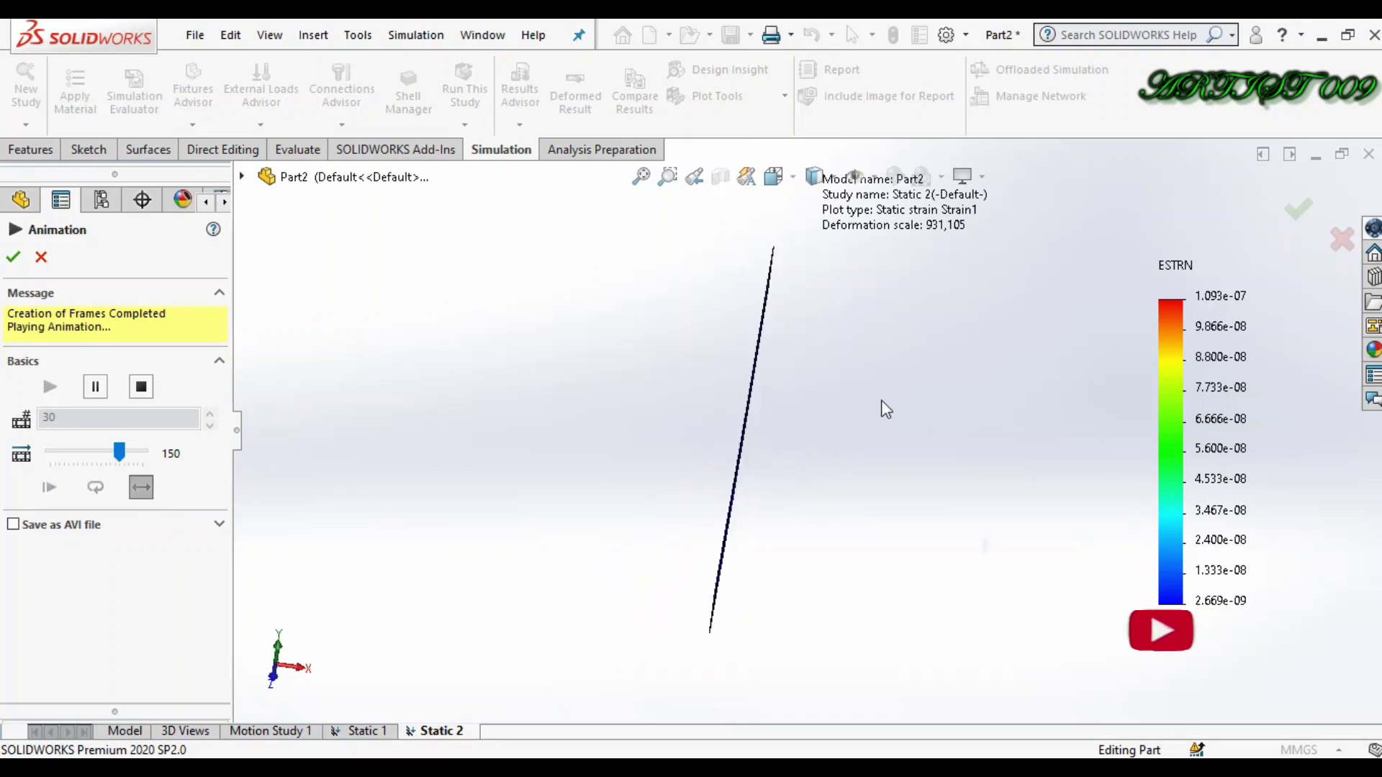
{"action": "key", "text": "Left"}
{"action": "key", "text": "Left"}
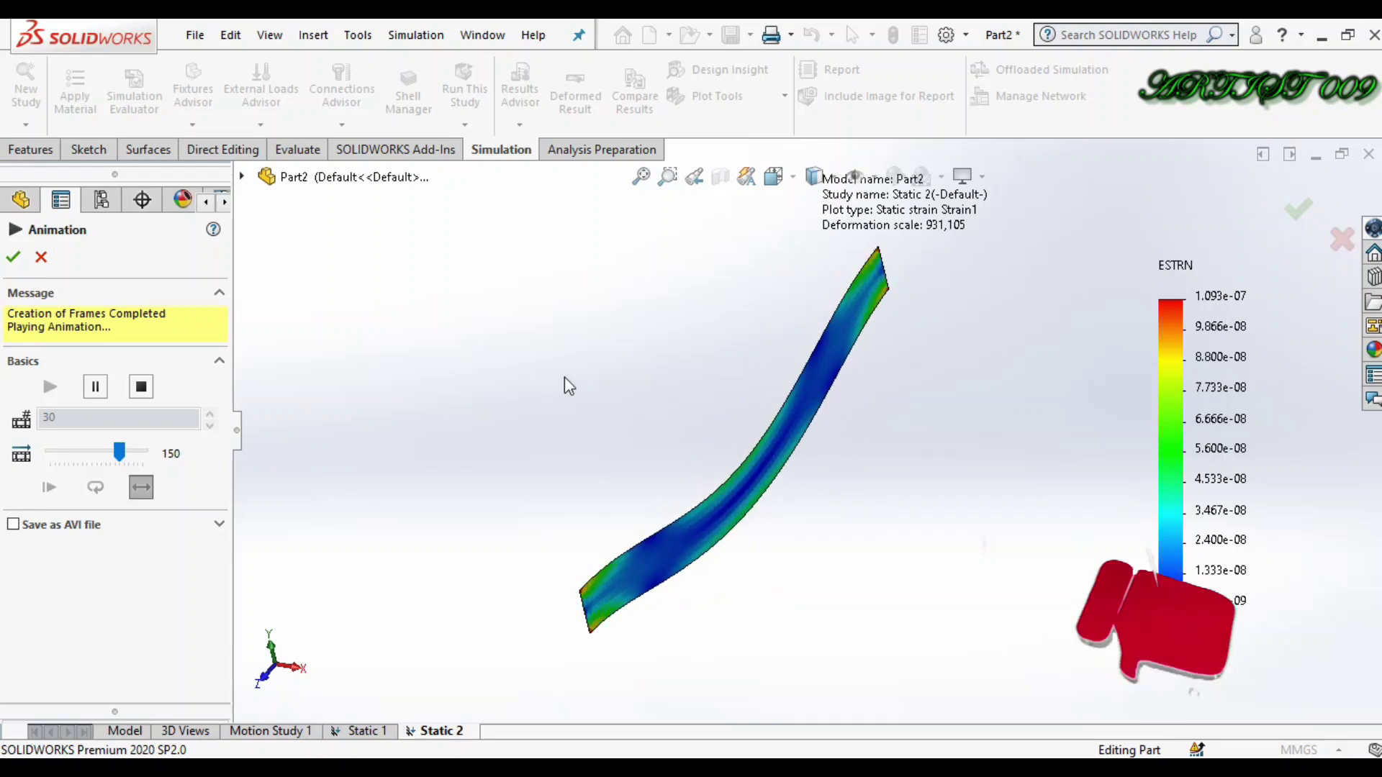
{"action": "left_click", "coordinate": [13, 258]}
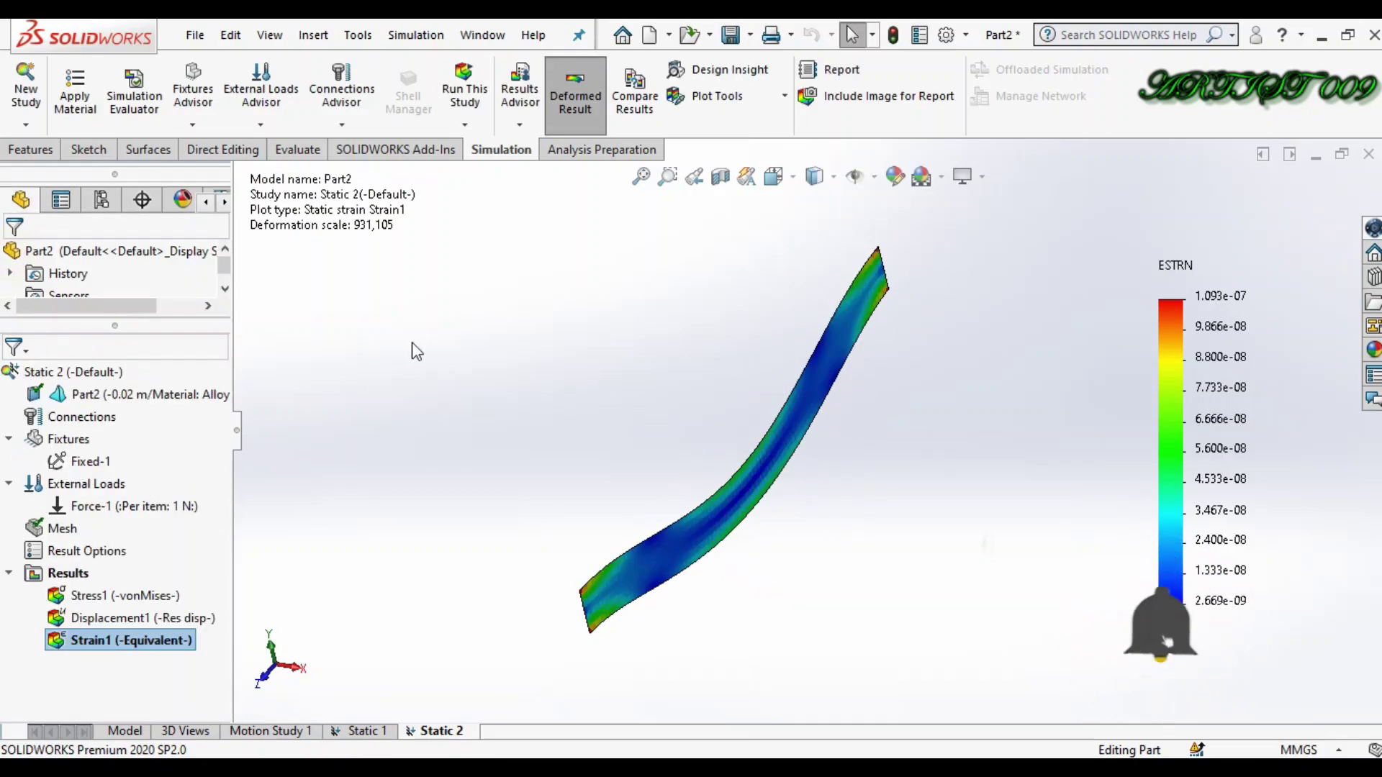